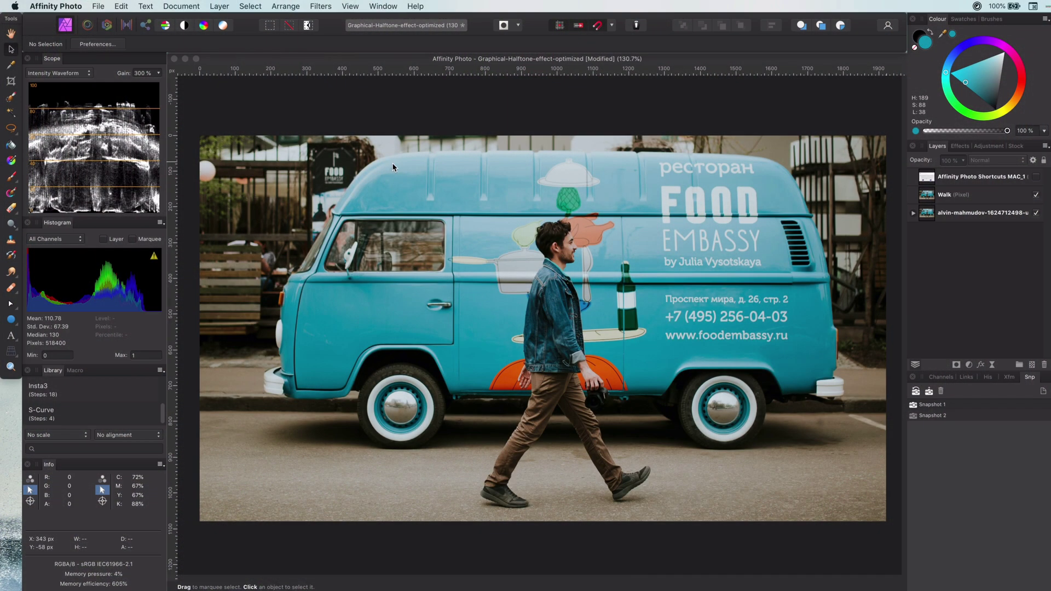
Step: Toggle the shortcuts overlay layer on and off, then duplicate the Walk pixel layer
click(1036, 178)
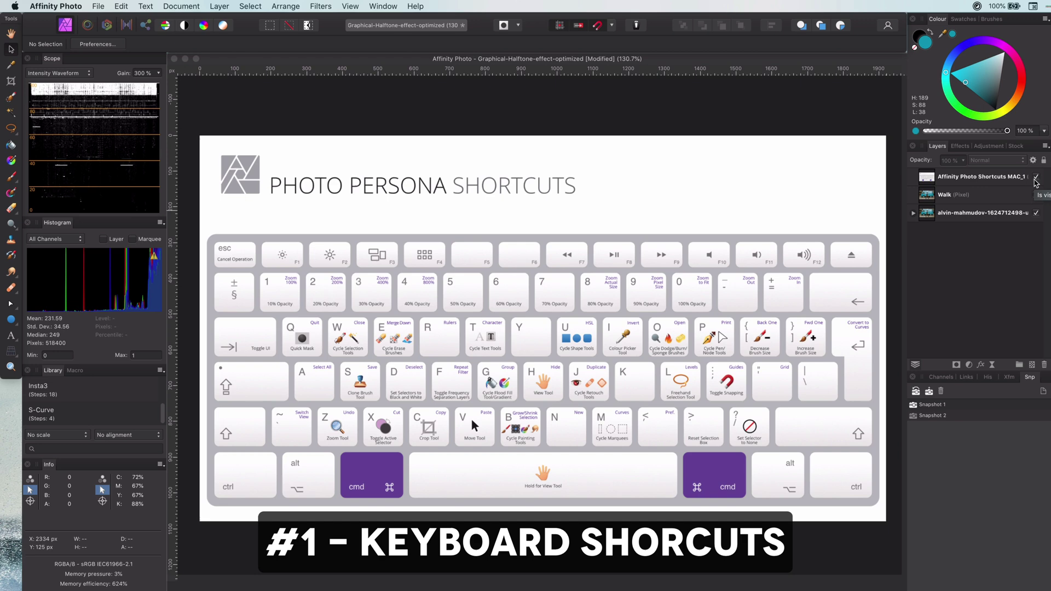
click(1036, 178)
click(990, 198)
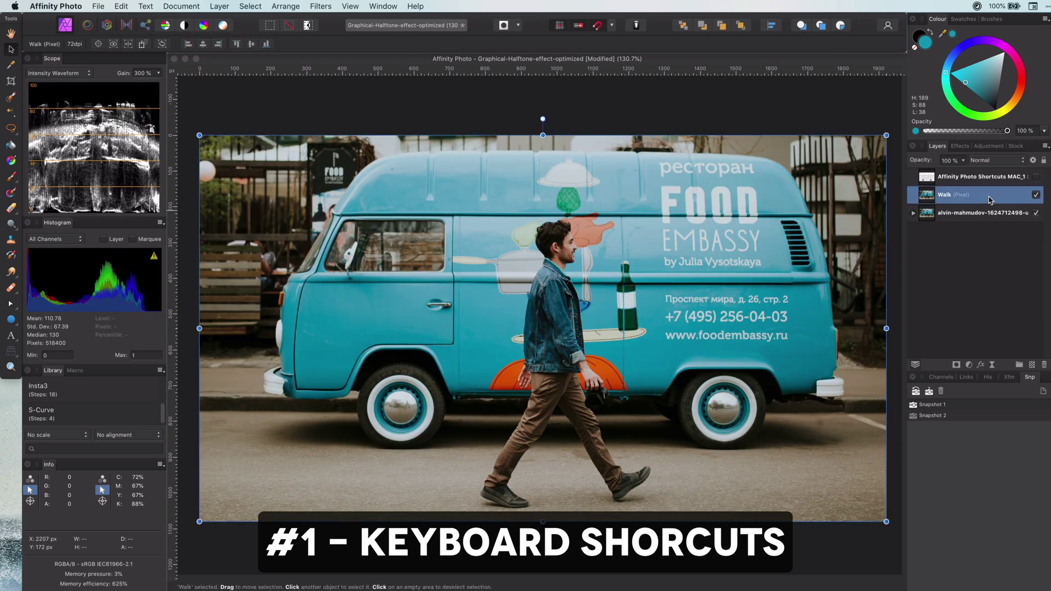
key(cmd+j)
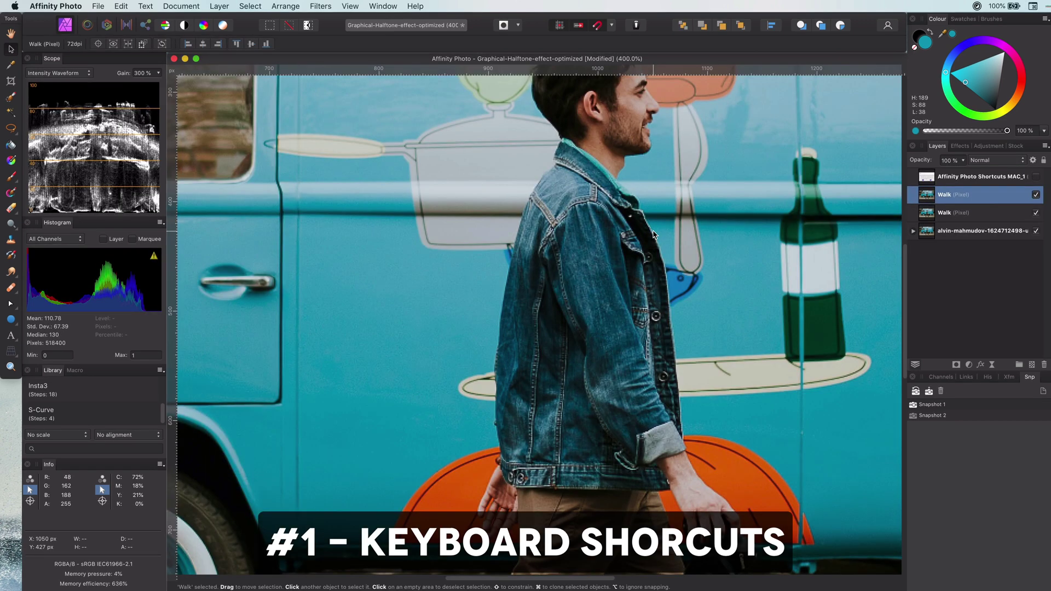
Step: Try the Pen, Node and Move tools, deselect, and reset to default colours with white primary
key(p)
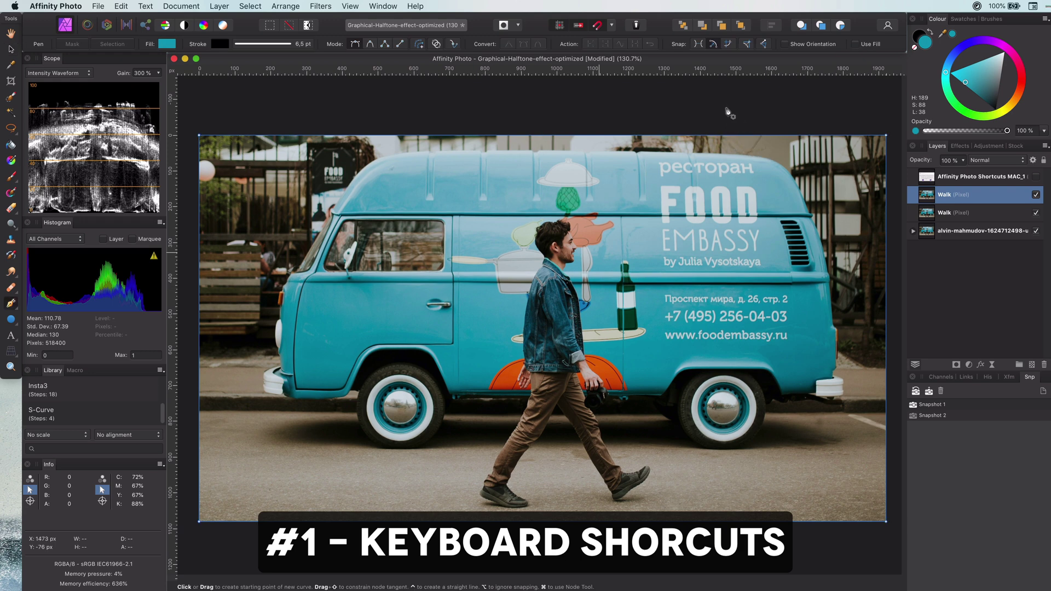
key(a)
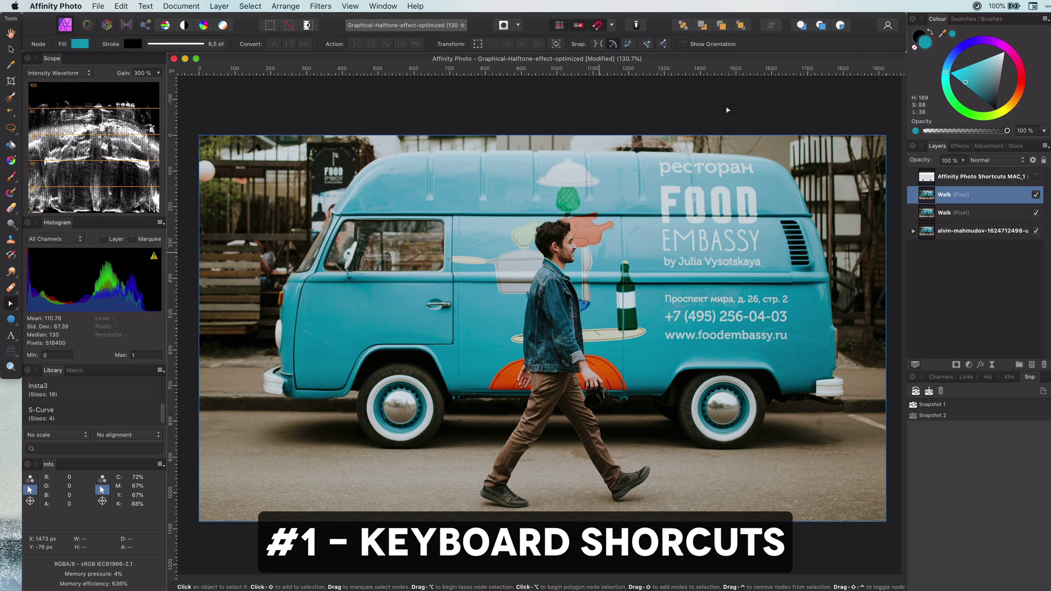
key(v)
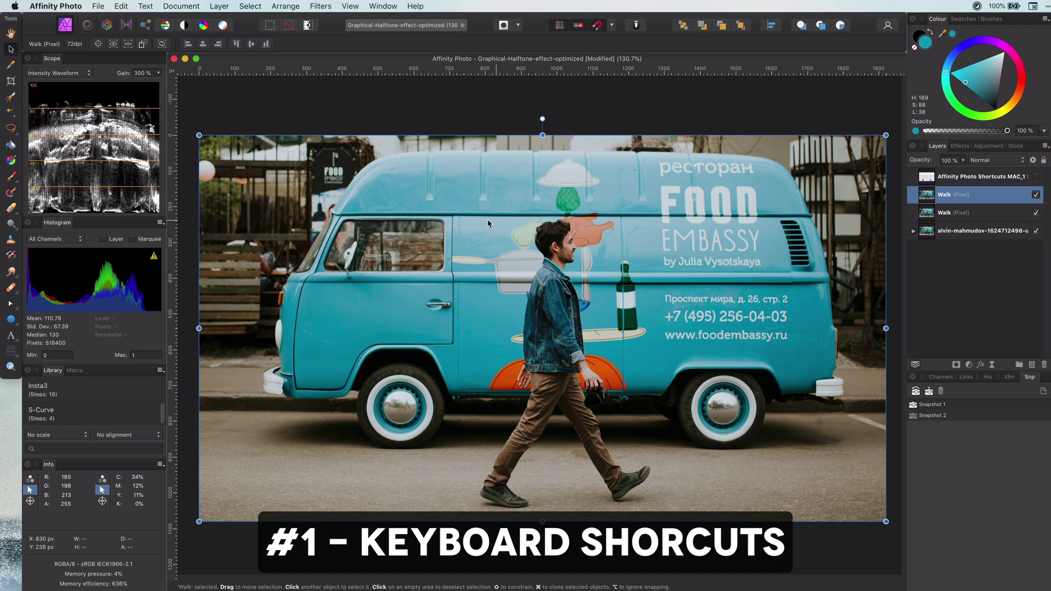
key(super+d)
key(d)
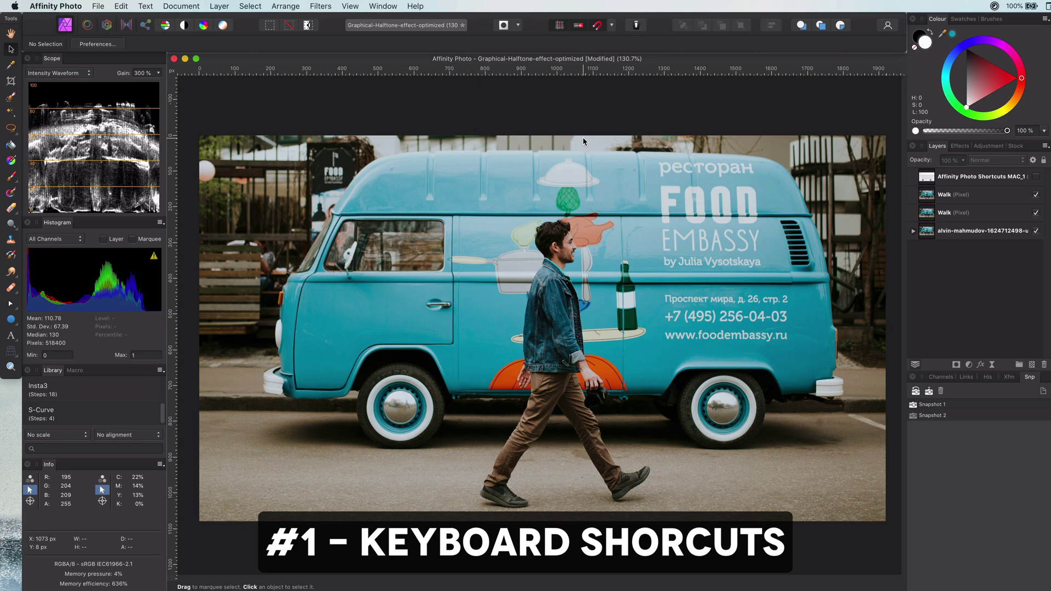
click(61, 6)
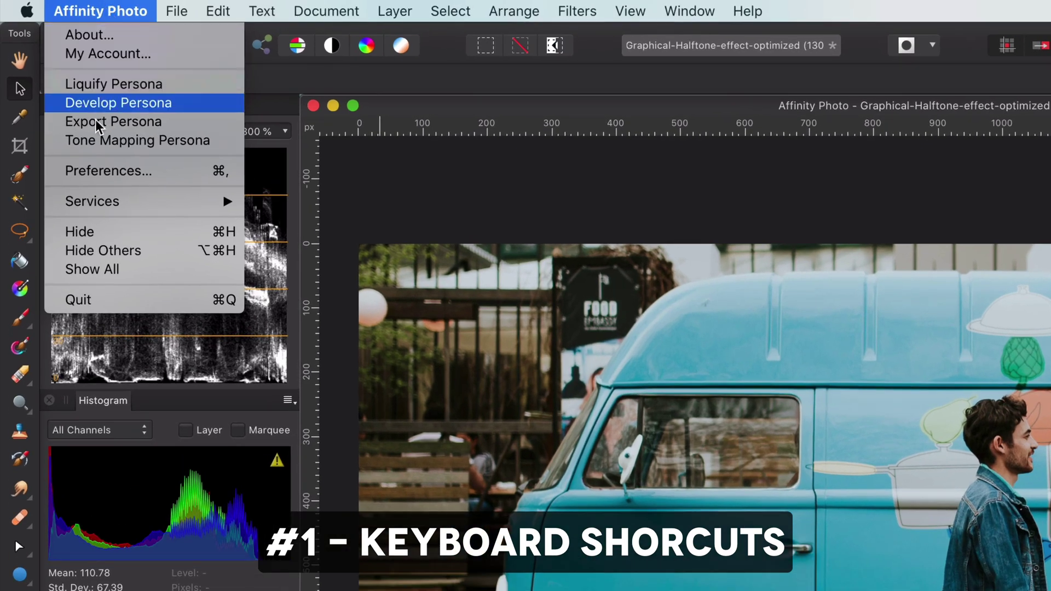
click(104, 171)
click(986, 503)
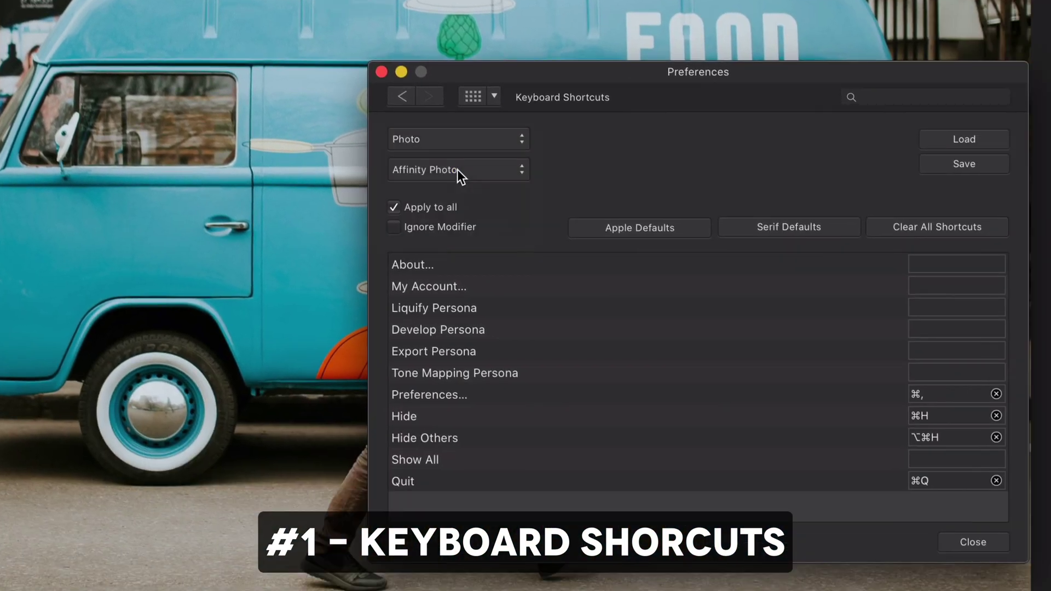
click(458, 169)
click(466, 130)
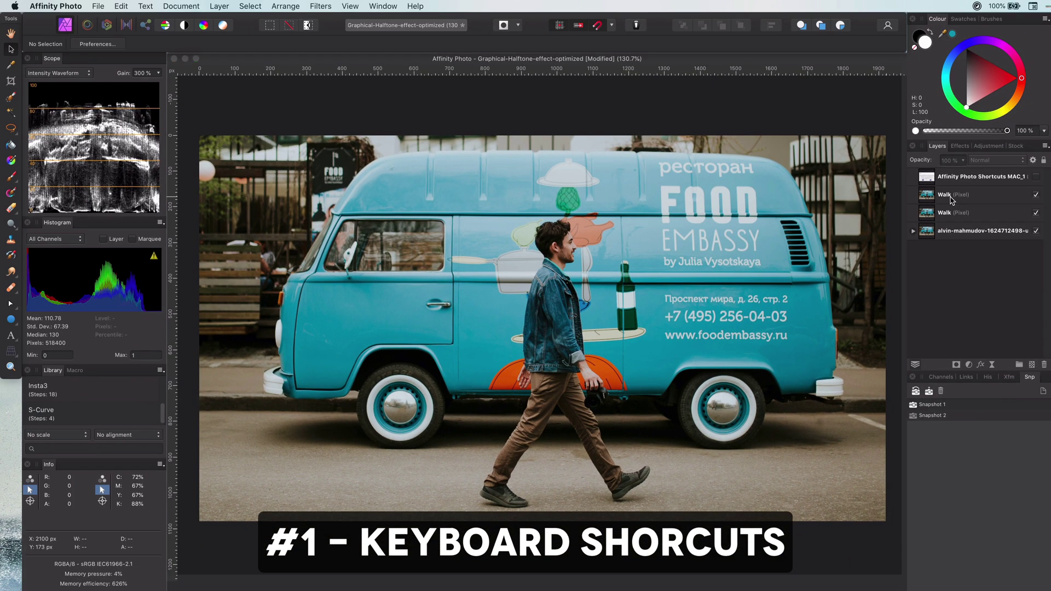
Step: Delete both duplicate Walk layers, then return to the Move tool and deselect on the canvas
click(951, 195)
key(Delete)
key(Delete)
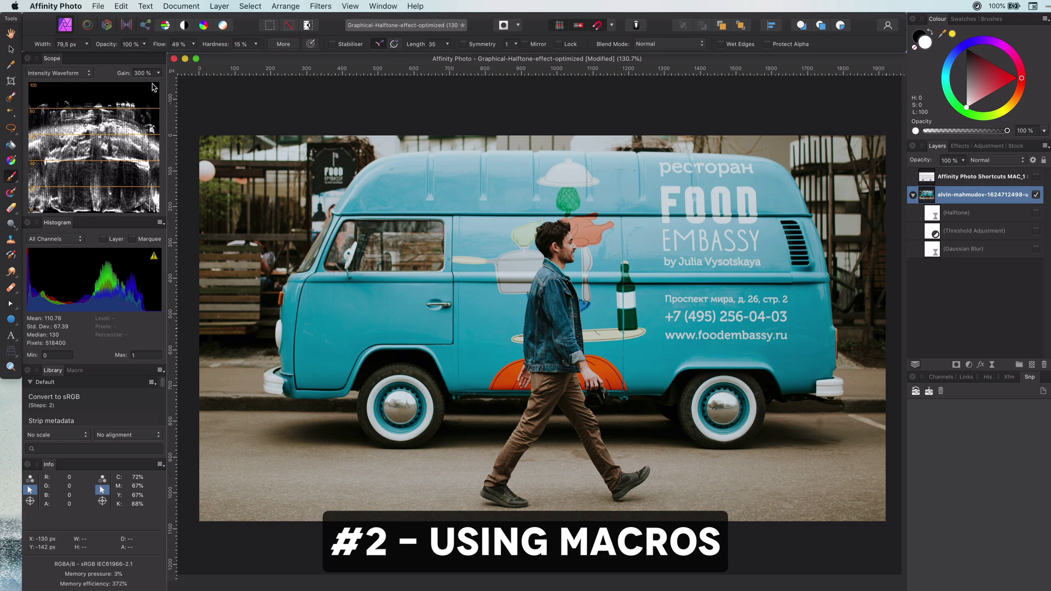
key(v)
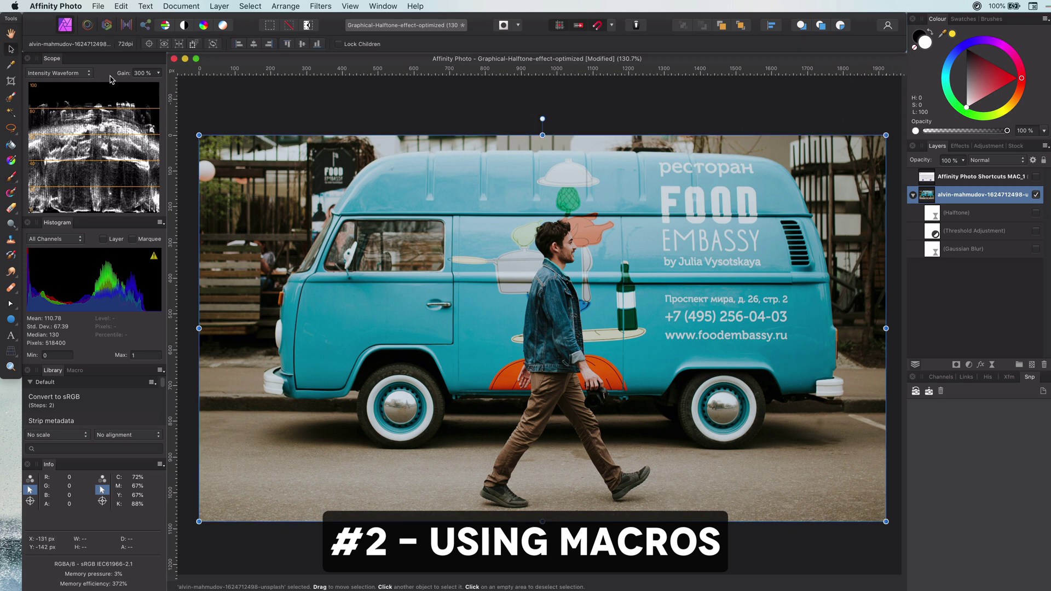
click(266, 112)
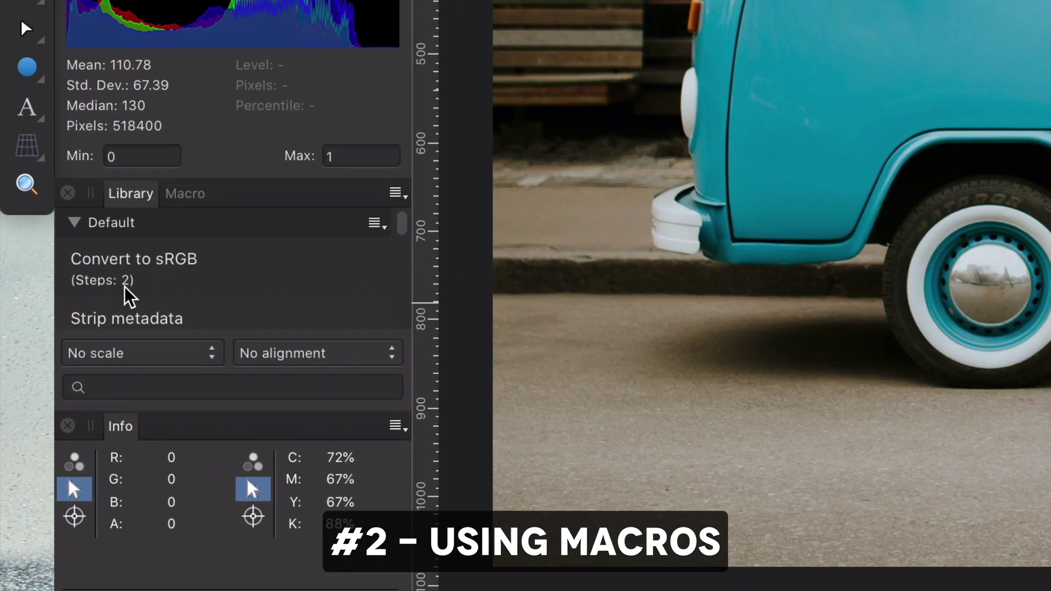
Step: Collapse the Default macros and expand Graphical in the Library to reveal Insta3 and S-Curve
scroll(49, 413, down, 5)
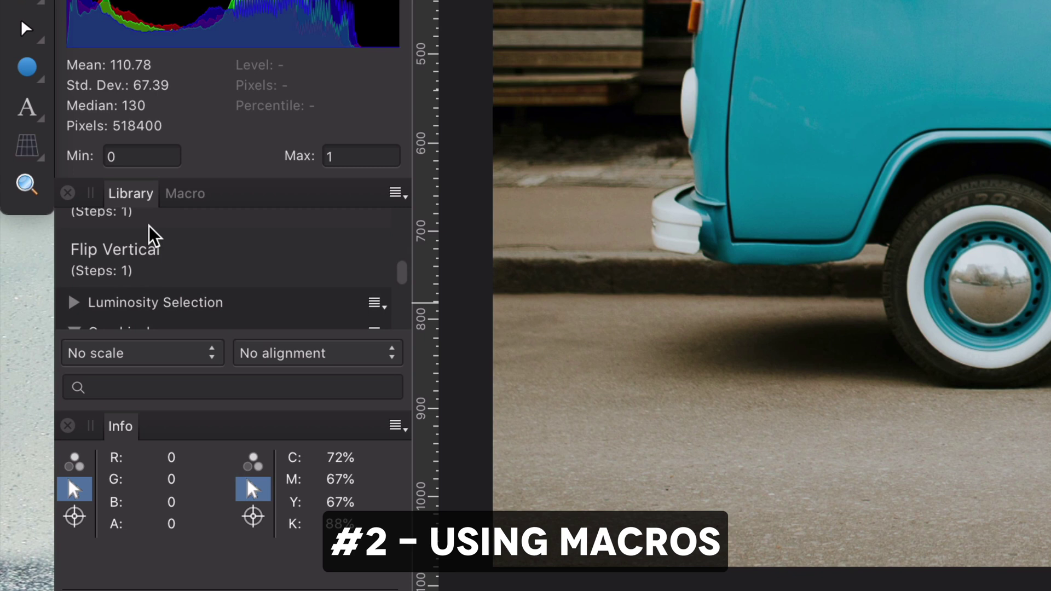
scroll(146, 219, up, 5)
click(148, 231)
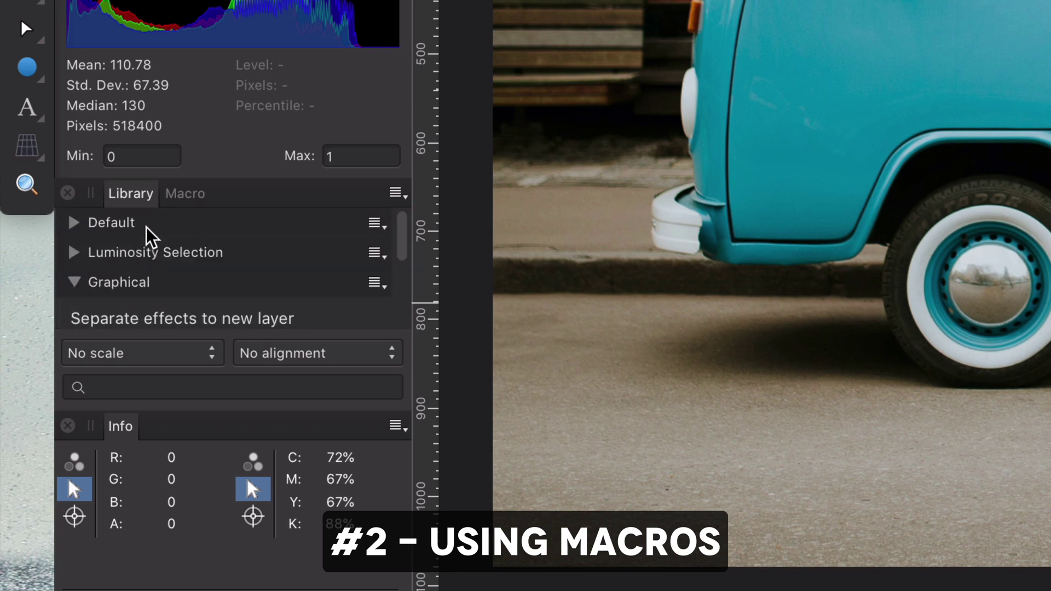
click(132, 283)
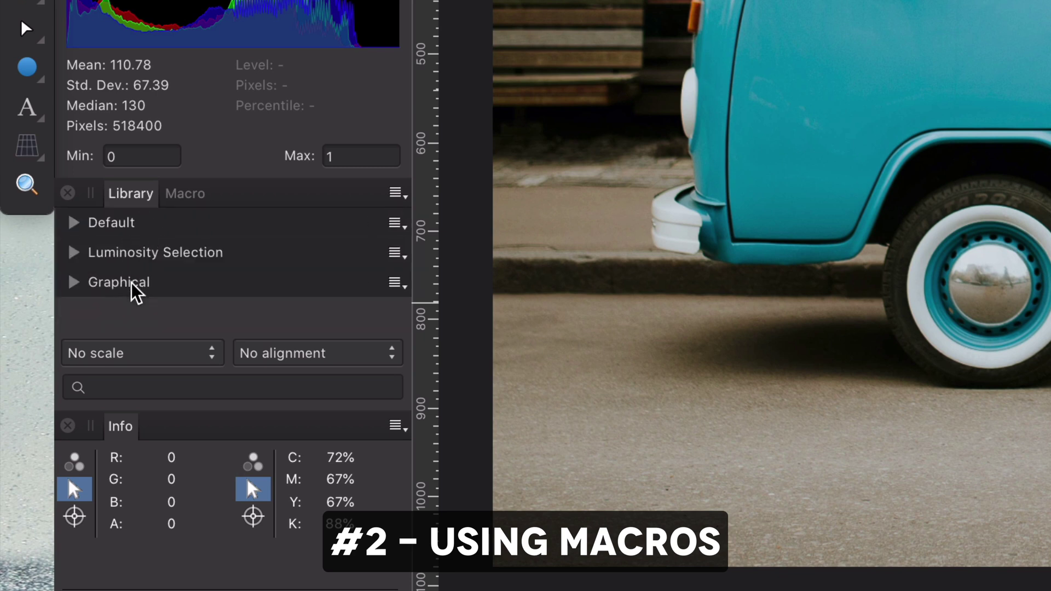
click(73, 283)
scroll(122, 293, down, 5)
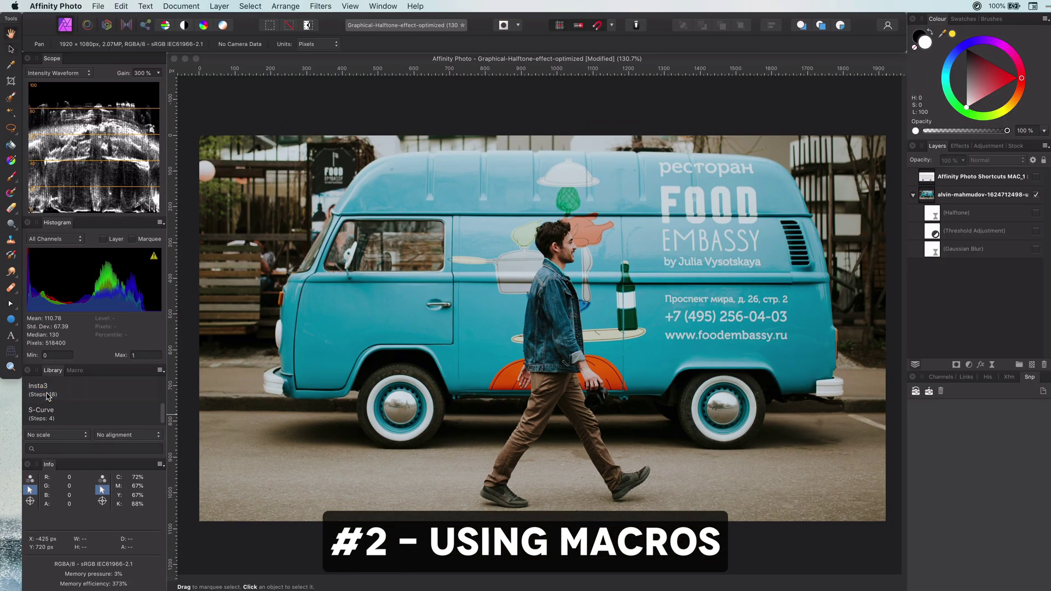
Step: Apply the Insta3 macro and open the Curves adjustment inside its new group
click(48, 396)
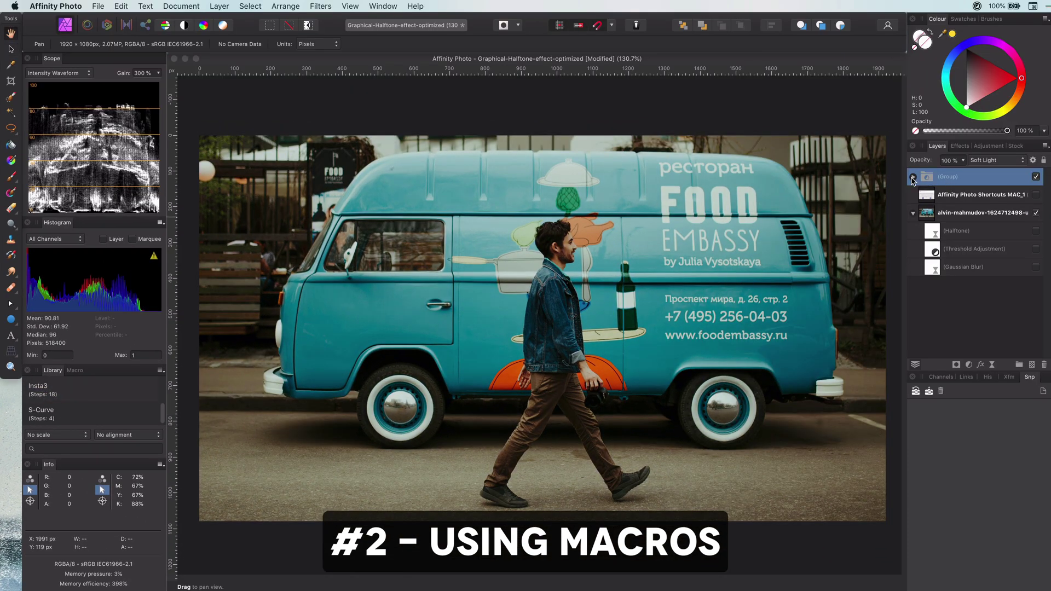
click(912, 176)
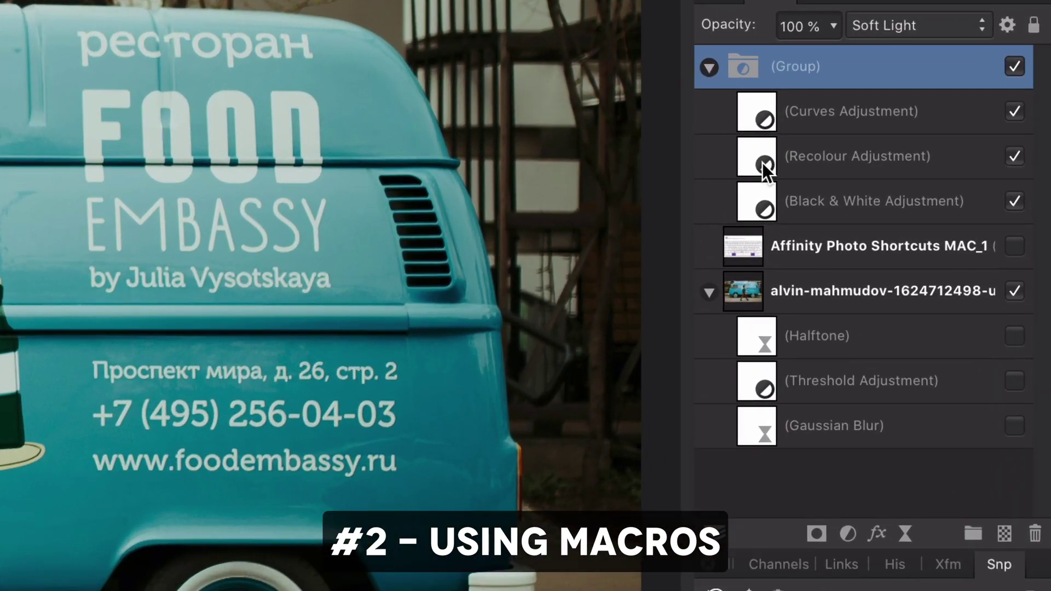
double_click(765, 113)
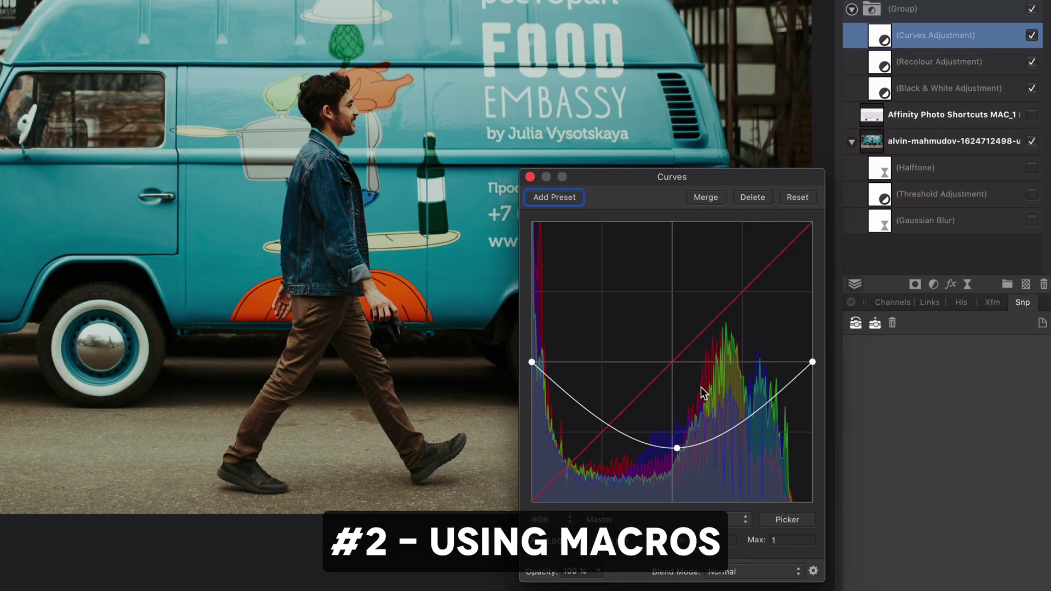
Step: Raise the curve's midpoint and left end, and lower the right end point to darken highlights
mouse_move(677, 448)
mouse_down()
mouse_move(669, 306)
mouse_move(668, 437)
mouse_up()
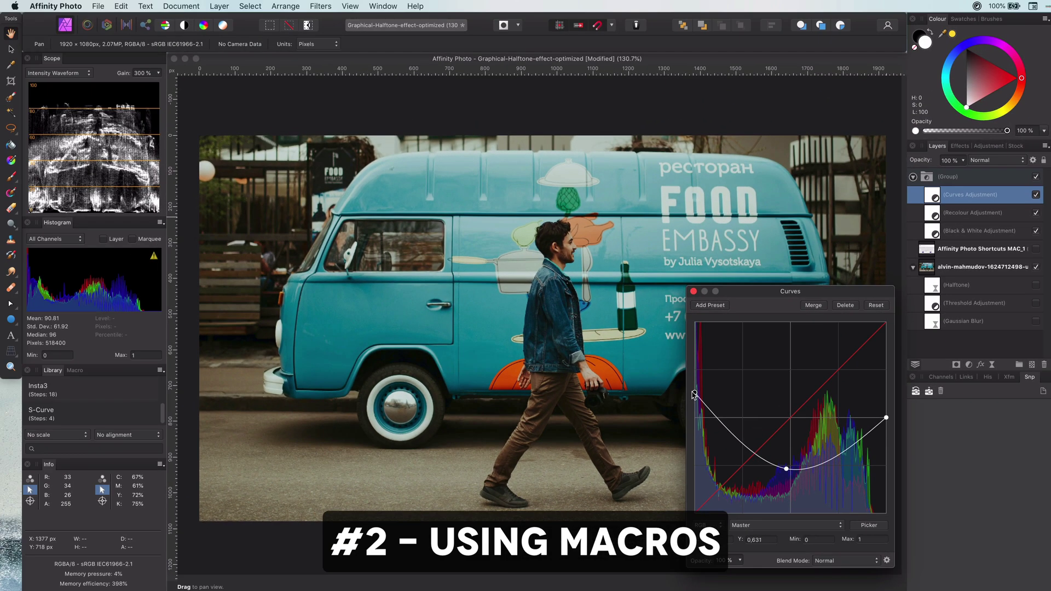
drag(542, 366, 542, 329)
click(818, 367)
drag(887, 420, 886, 449)
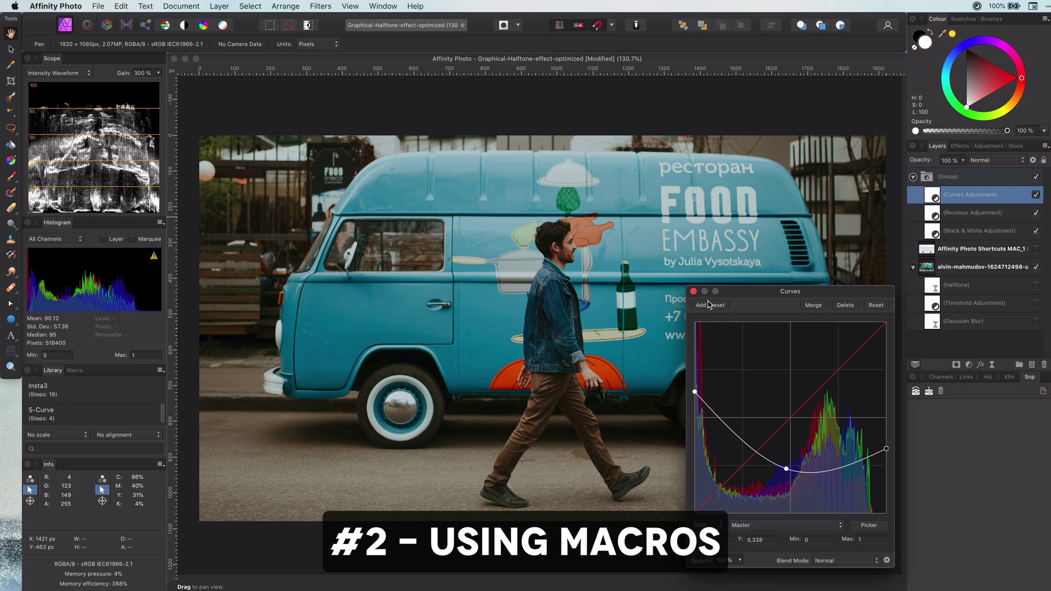
Step: Close the Curves settings and start a new batch job from the File menu
click(694, 292)
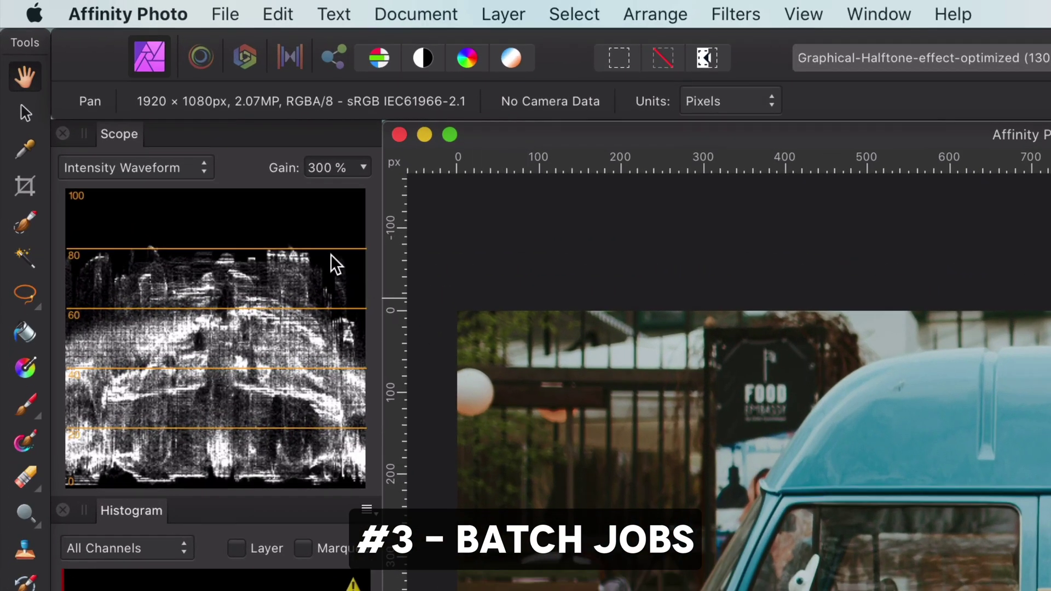
click(228, 16)
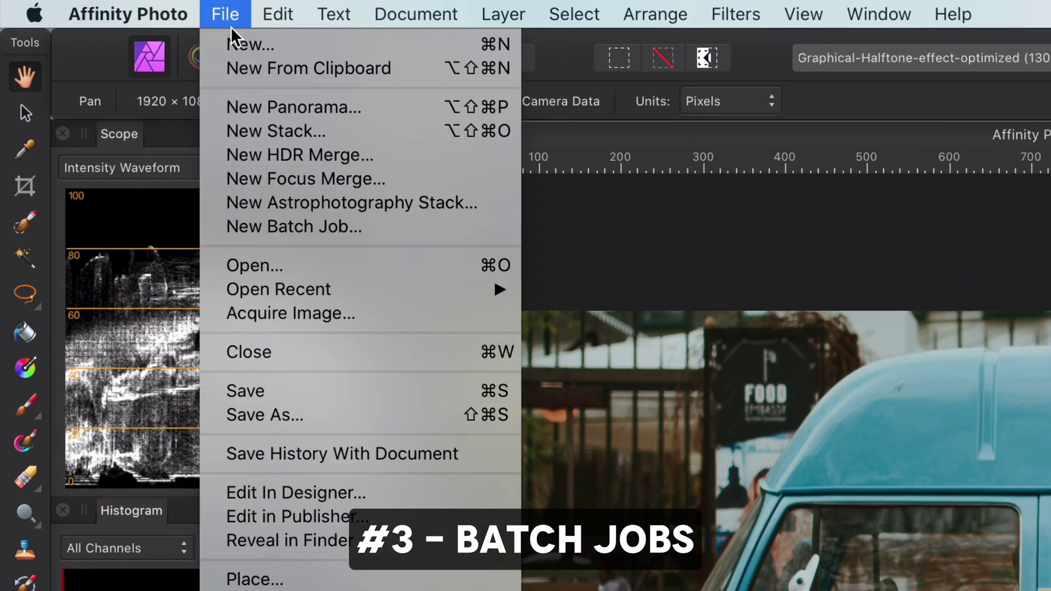
click(233, 225)
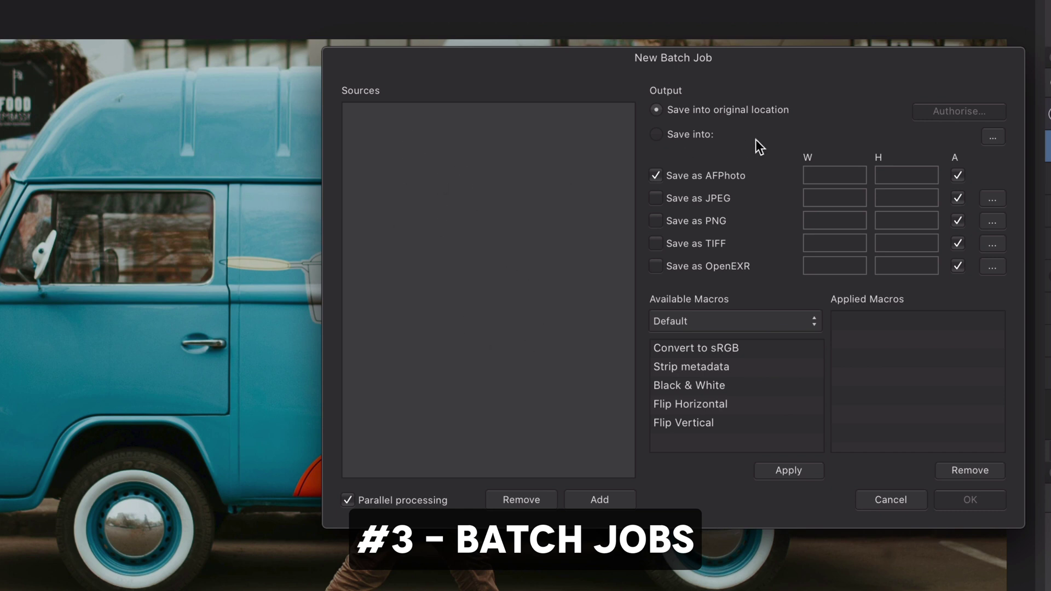
click(853, 179)
click(911, 176)
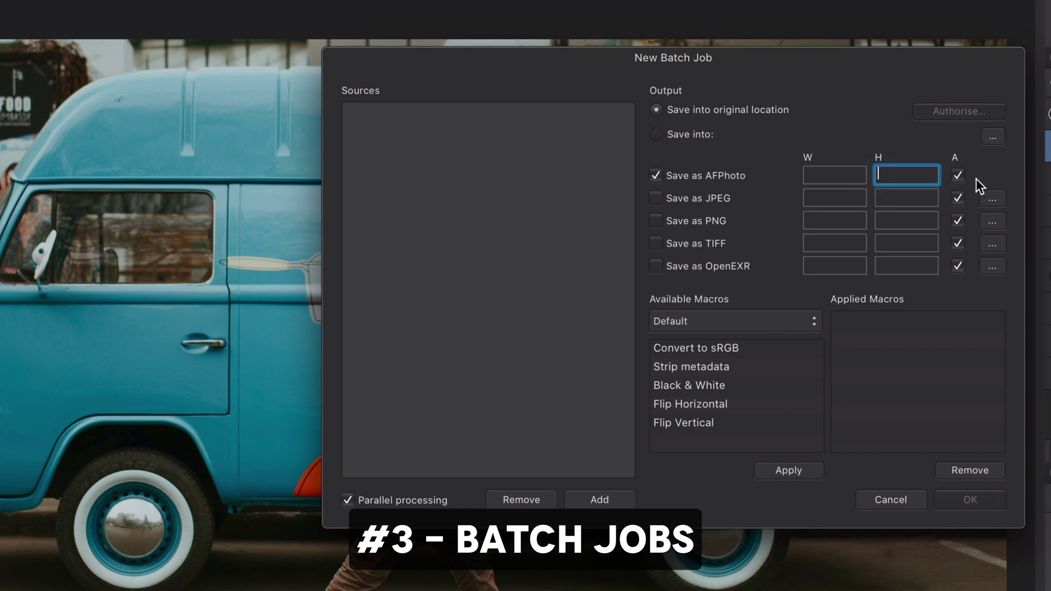
Step: Add the Graphical category's Insta3 macro to the batch job's Applied Macros
click(704, 323)
click(702, 353)
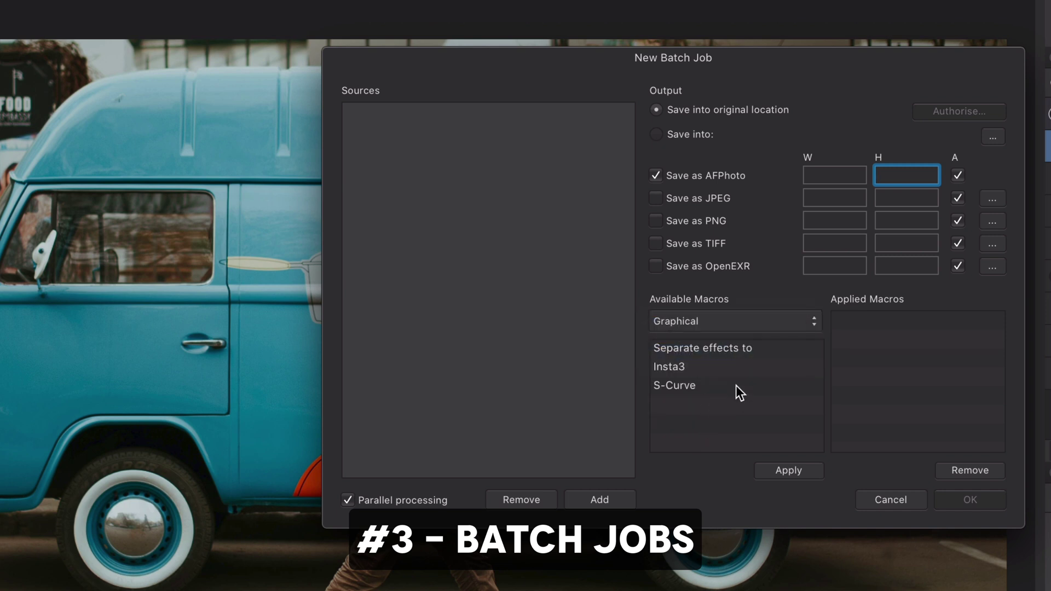
click(696, 370)
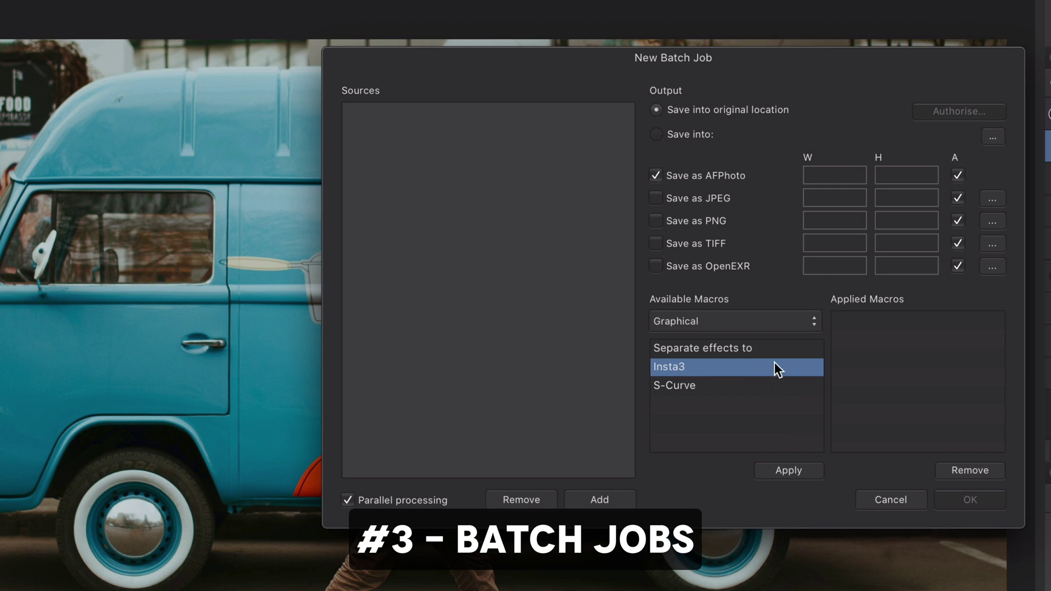
click(789, 471)
click(858, 324)
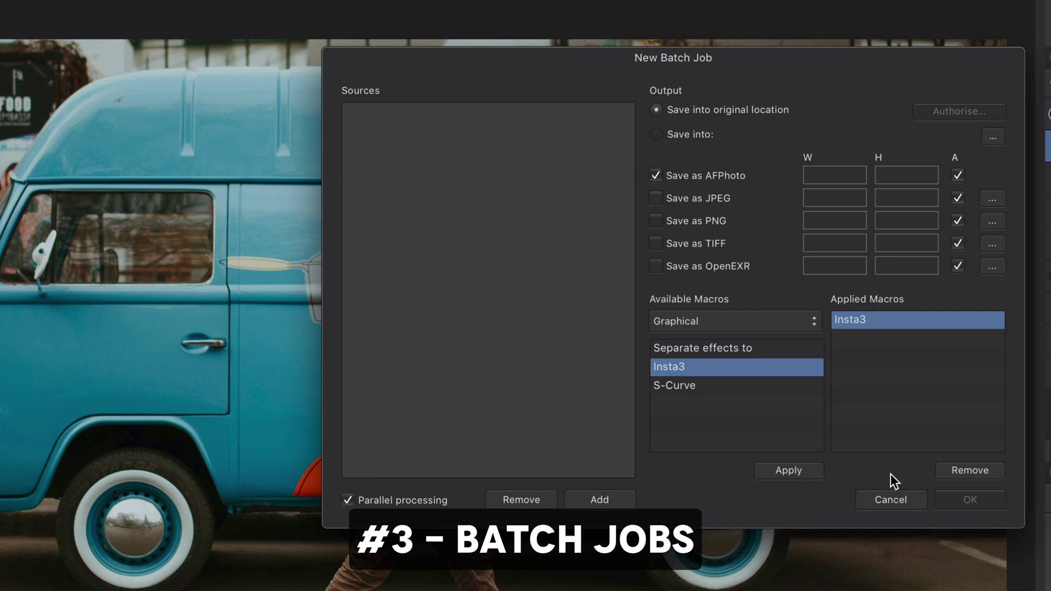
Step: Cancel the batch job, delete the Insta3 adjustment group, and pick the van photo layer with the Paint Brush
click(898, 501)
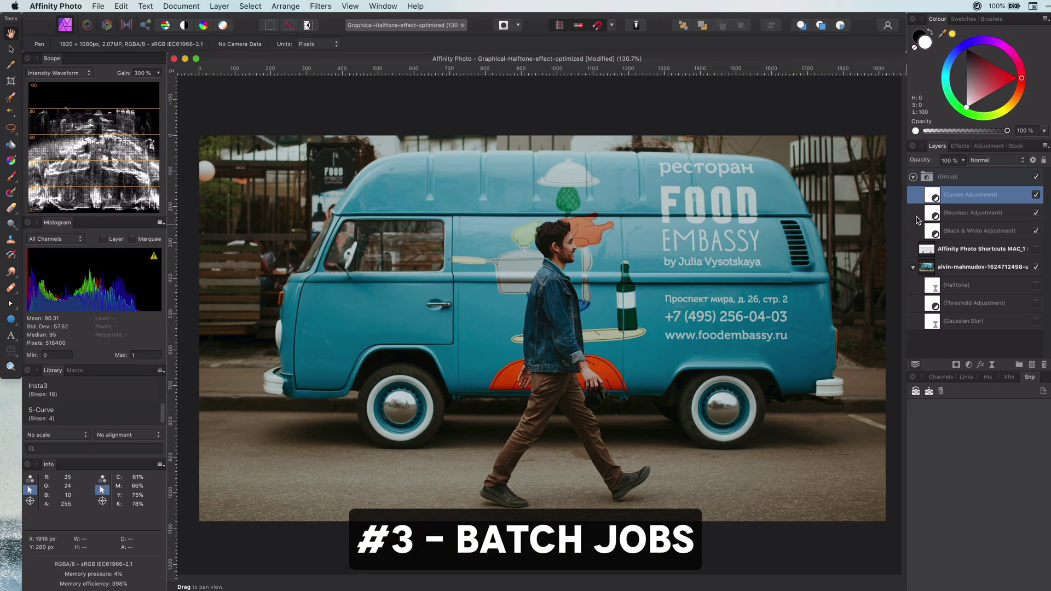
click(947, 179)
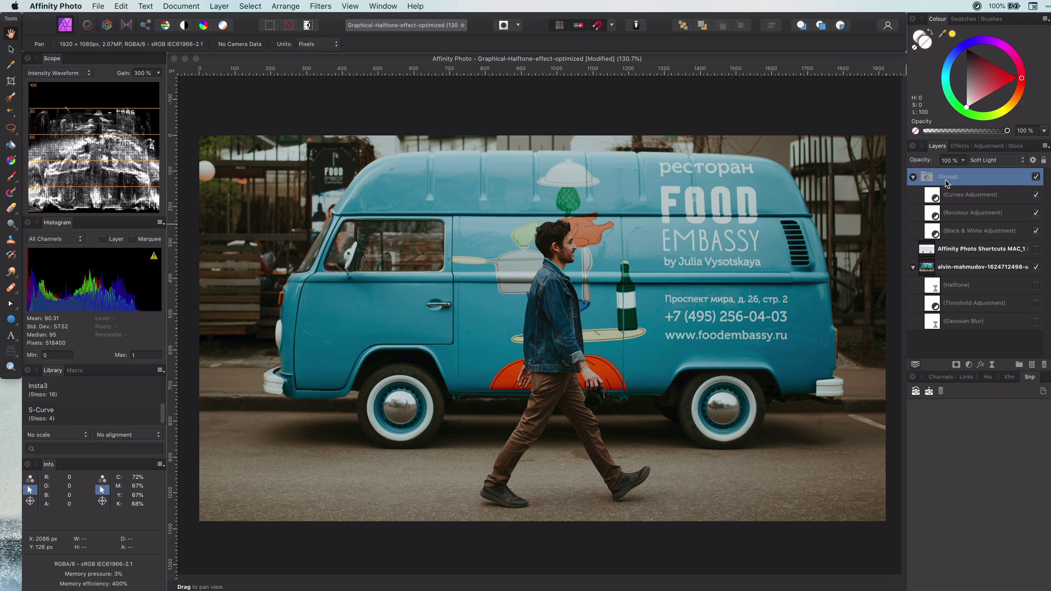
key(Delete)
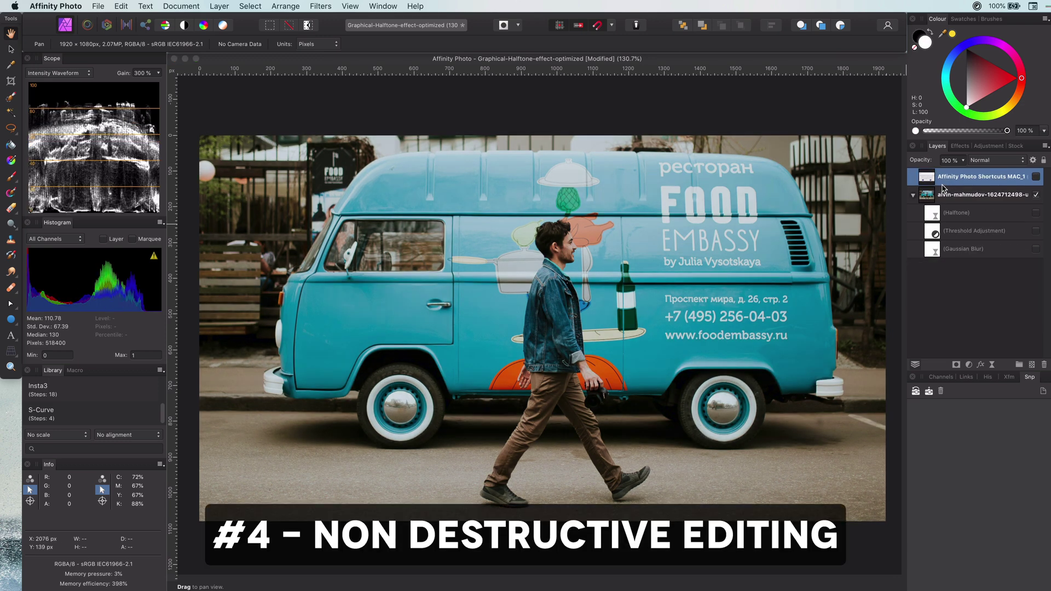
click(948, 196)
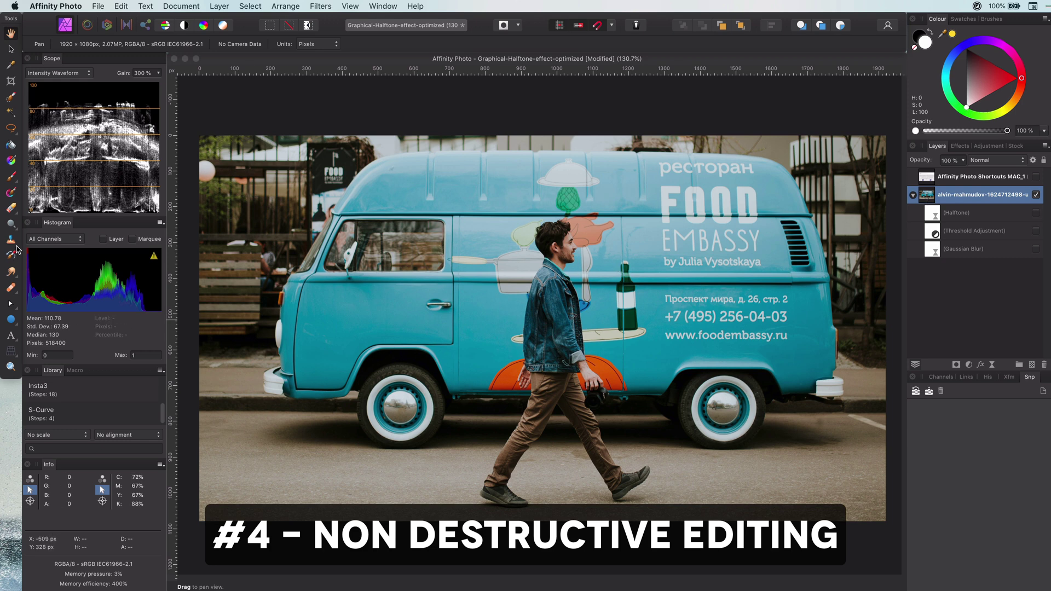
click(11, 176)
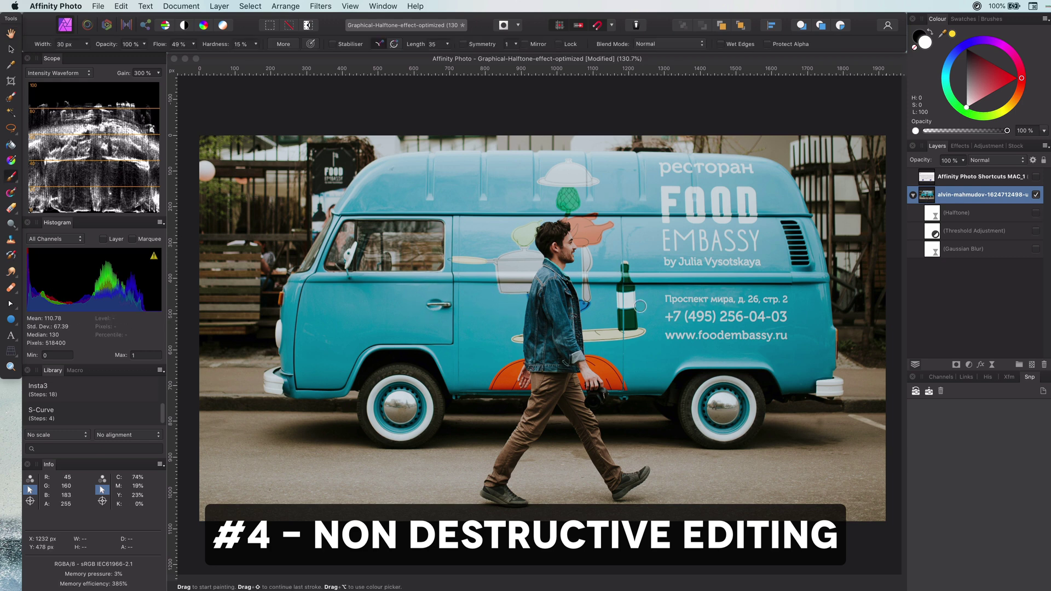
Step: Sample the van's teal as the painting colour and undo the stroke made on the photo
drag(944, 33, 435, 317)
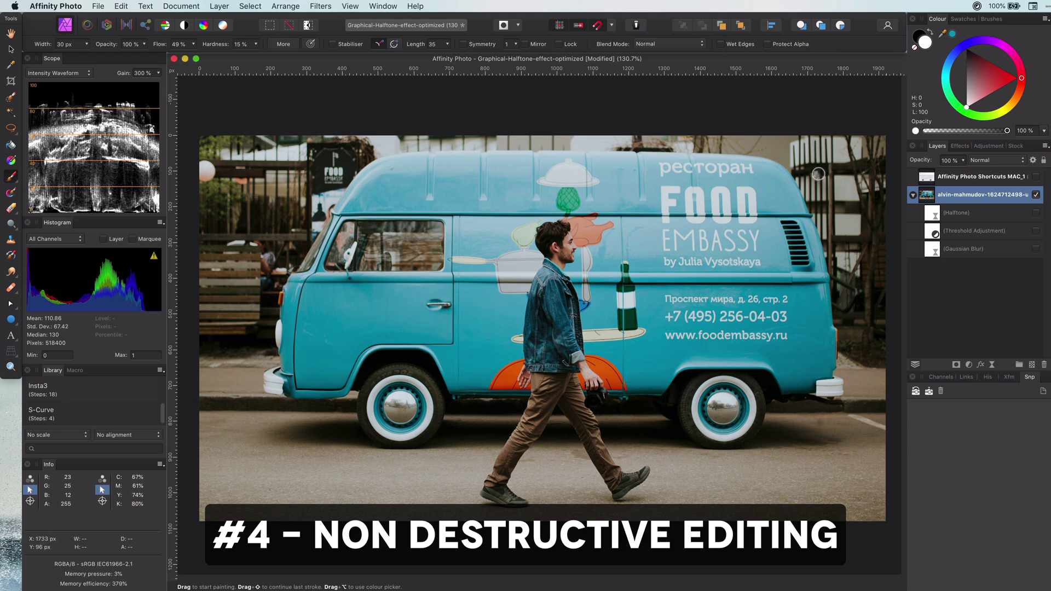
click(953, 36)
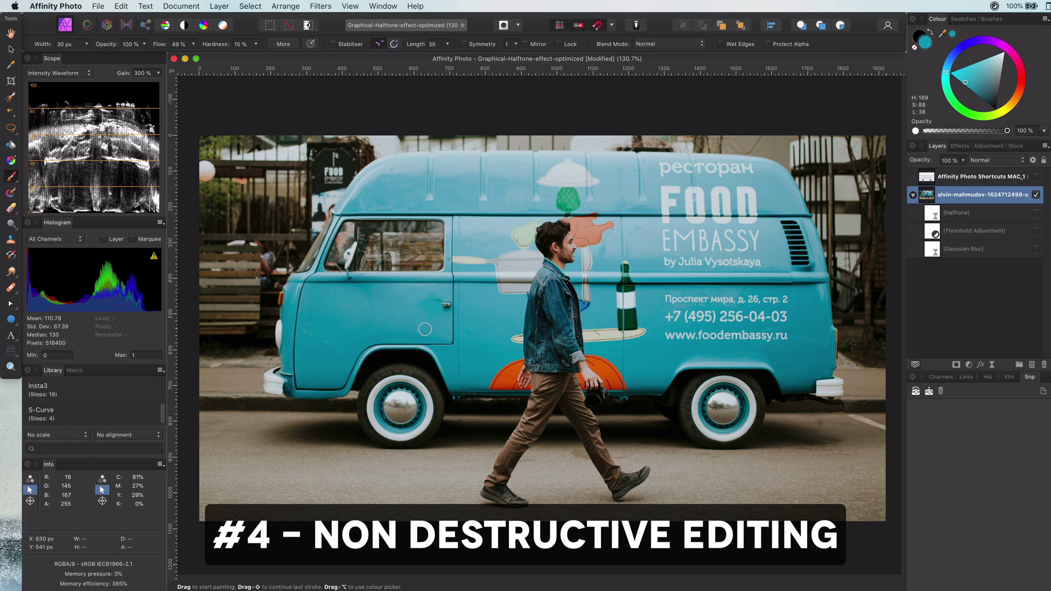
key(super+z)
Step: Paint teal over the door handle on a new pixel layer, then hide that layer
click(1032, 364)
scroll(441, 311, up, 4)
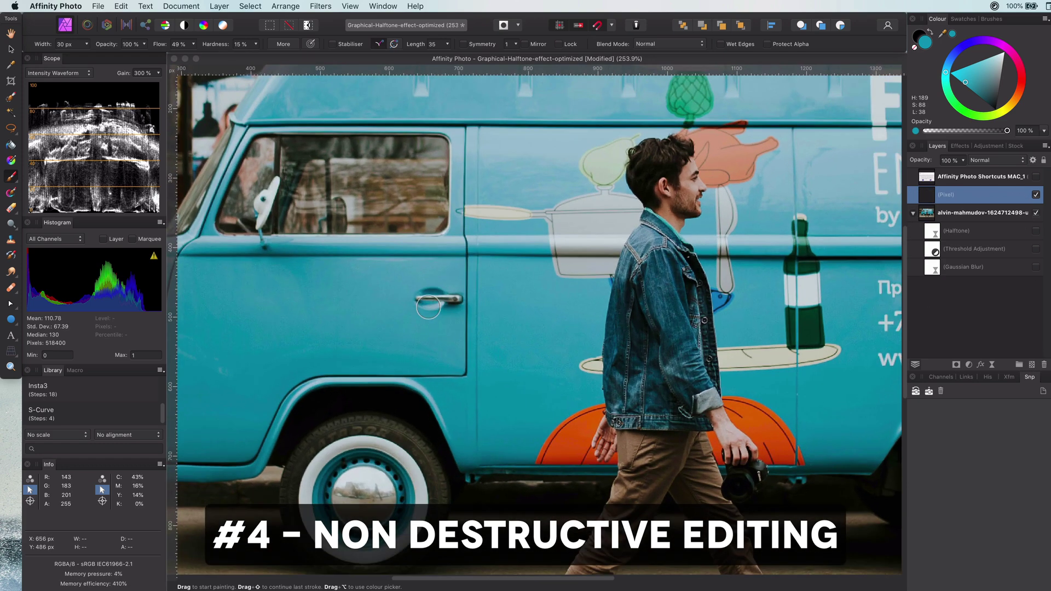
mouse_move(430, 300)
mouse_down()
mouse_move(456, 302)
mouse_move(445, 287)
mouse_up()
click(1036, 195)
click(926, 214)
click(325, 6)
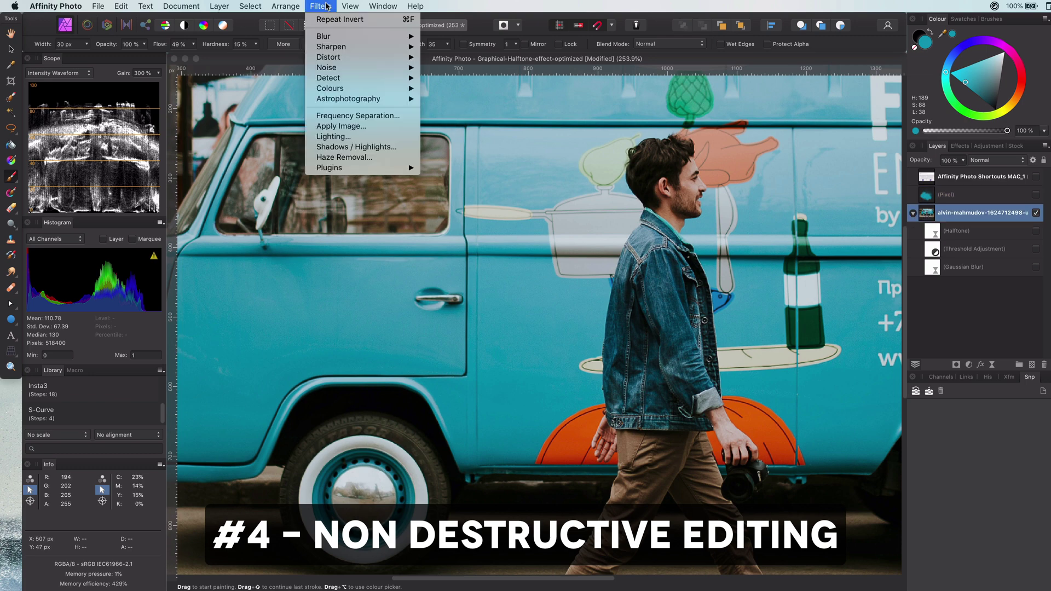
mouse_move(328, 36)
click(455, 78)
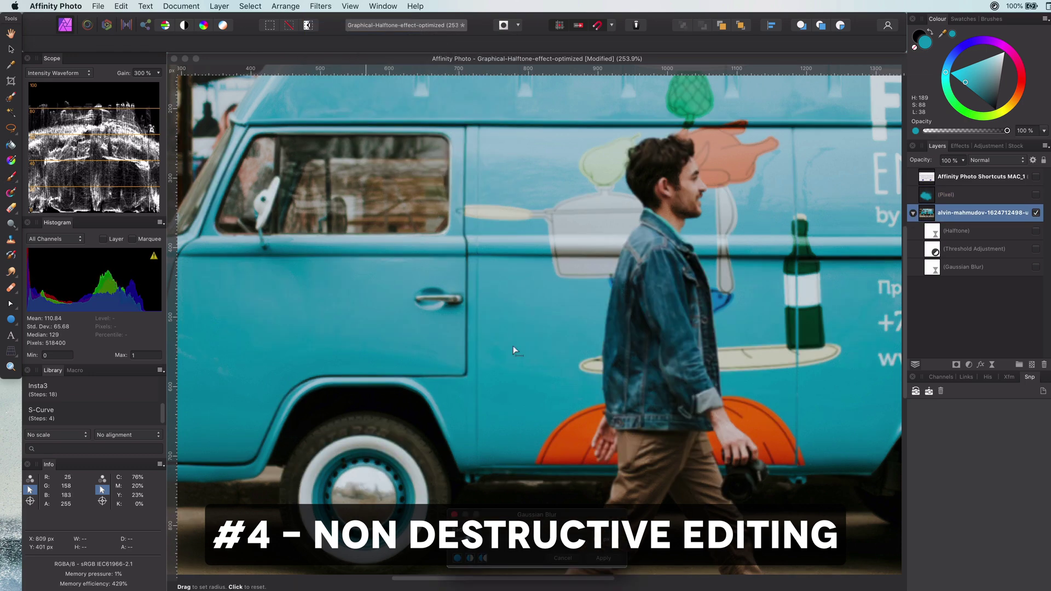
drag(475, 536, 553, 553)
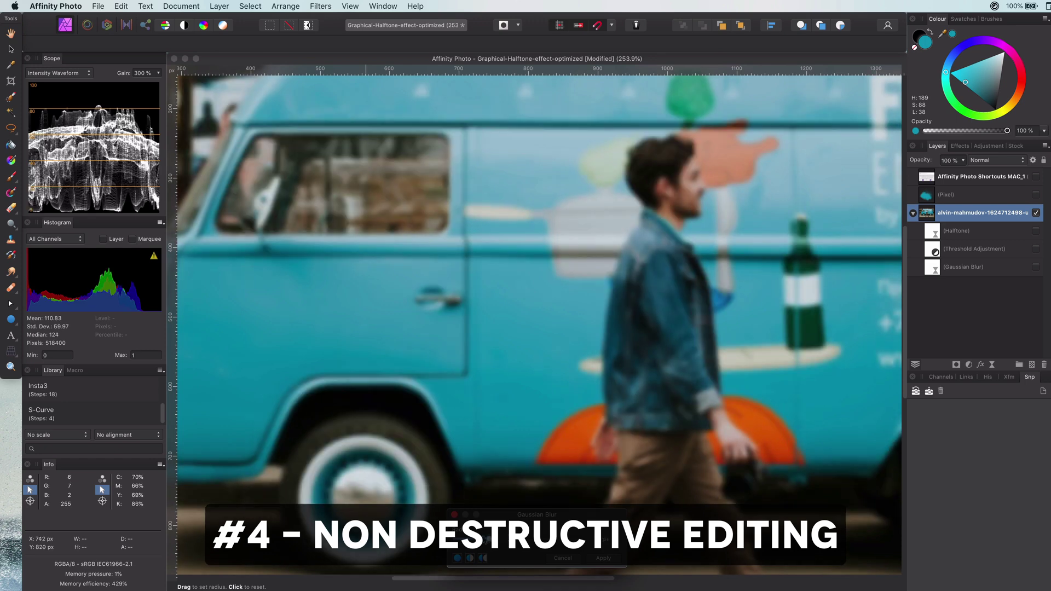
click(602, 559)
key(super+z)
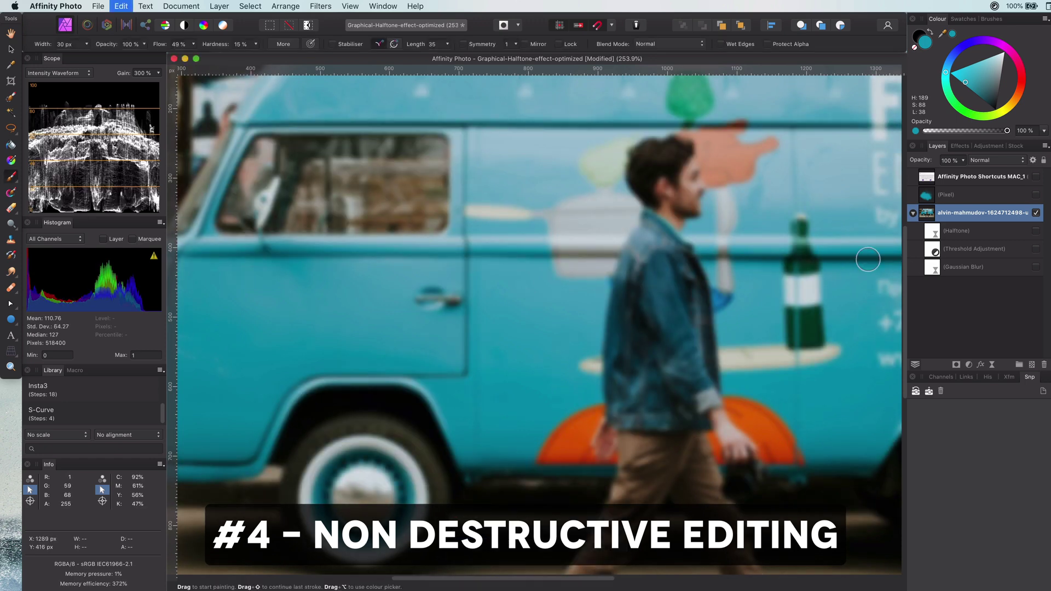
click(992, 365)
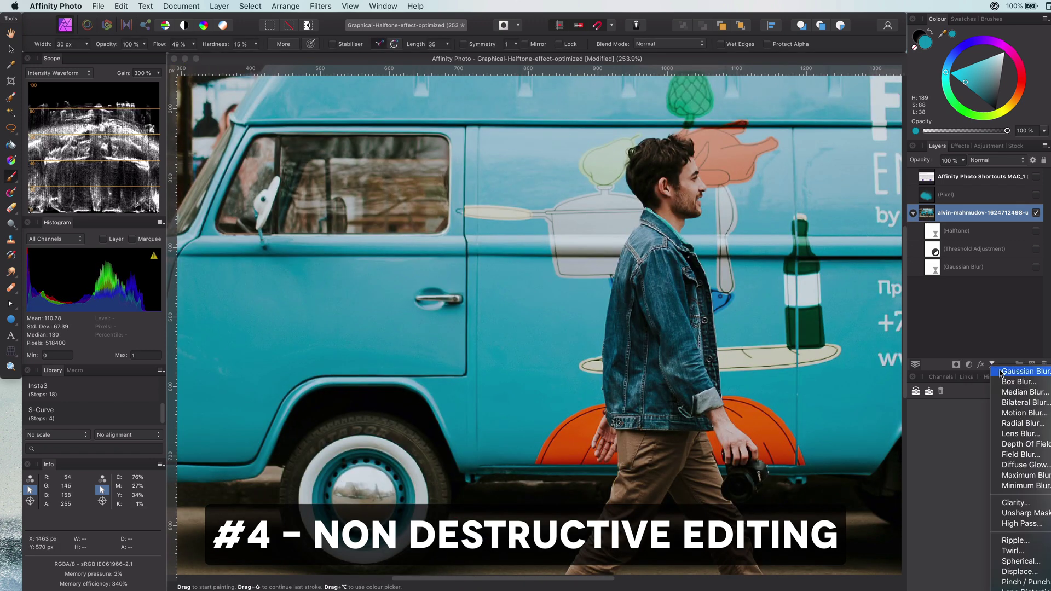
click(1018, 368)
drag(641, 206, 658, 475)
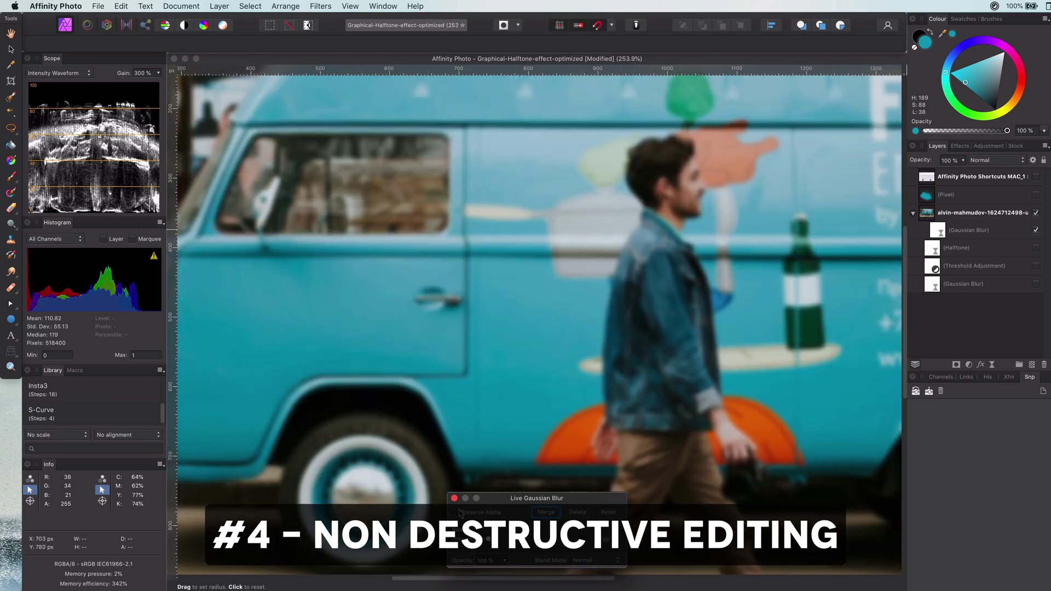
key(super+0)
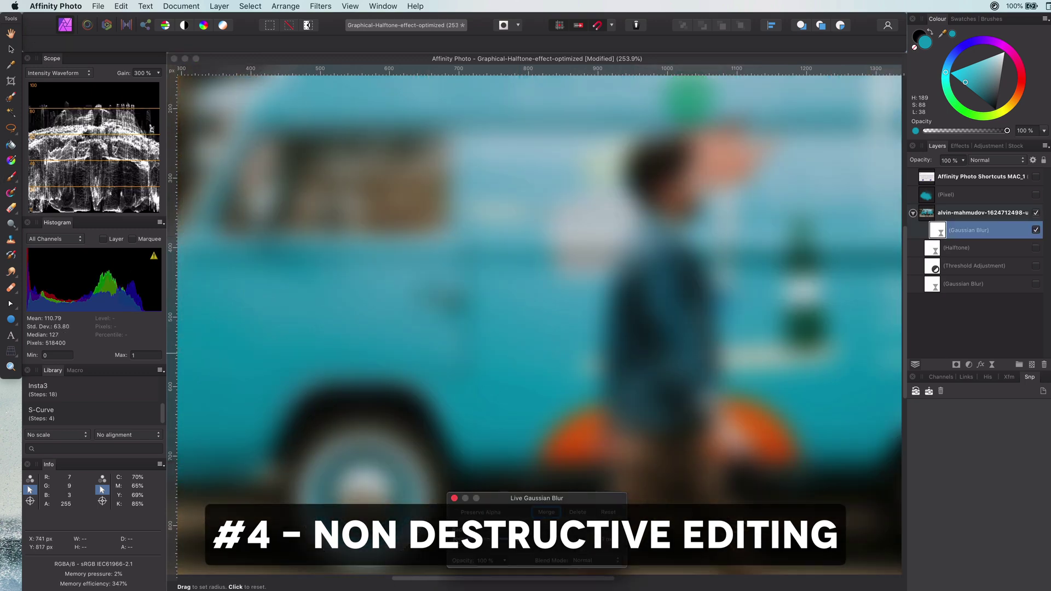
click(489, 541)
click(454, 498)
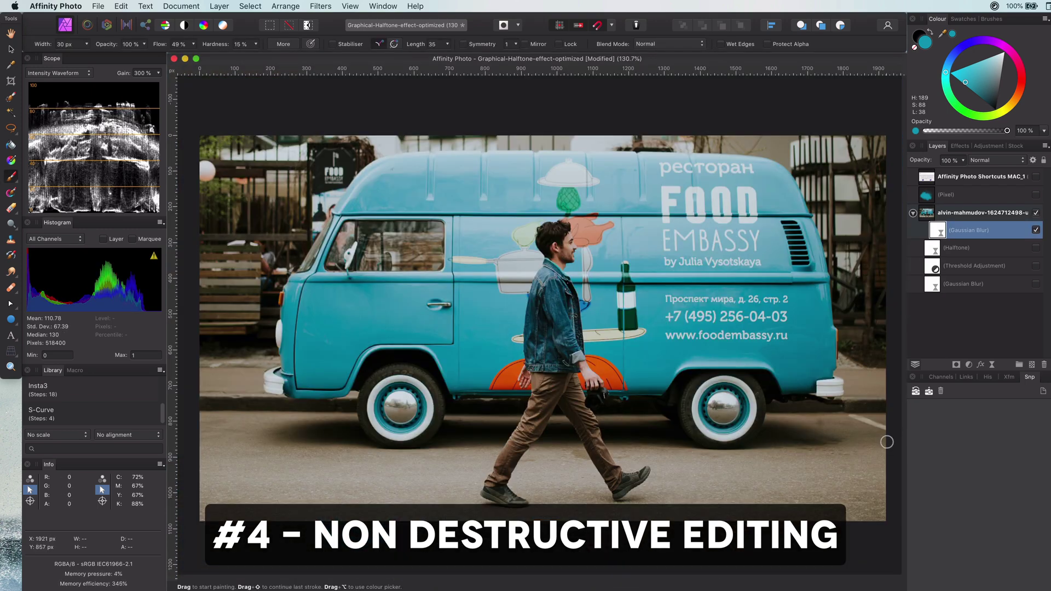
key(Delete)
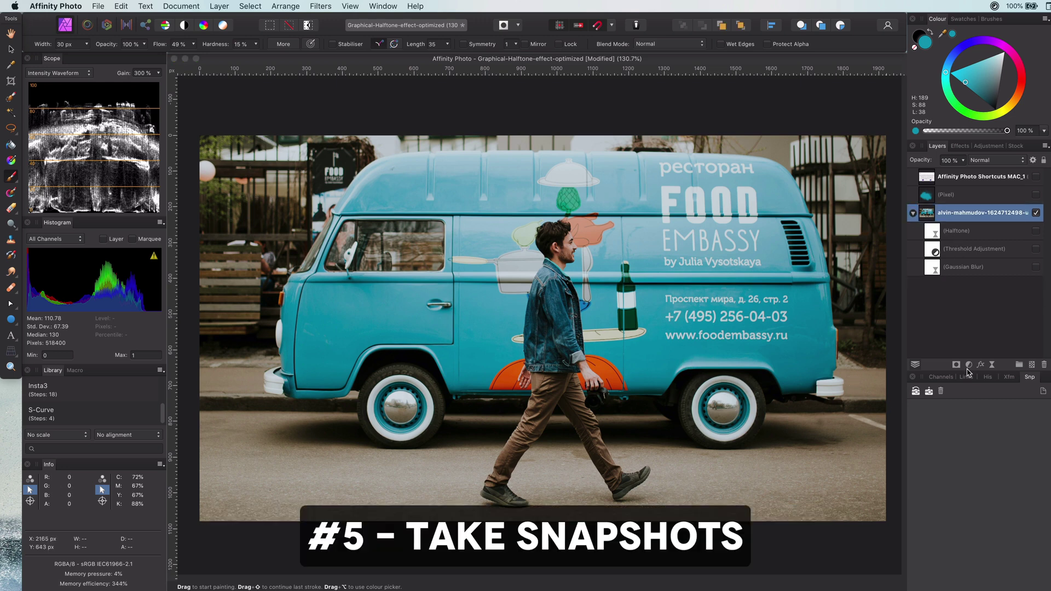
Step: Save the current plain colour photo as a snapshot named 'Snapshot 1'
click(929, 392)
text(Sn)
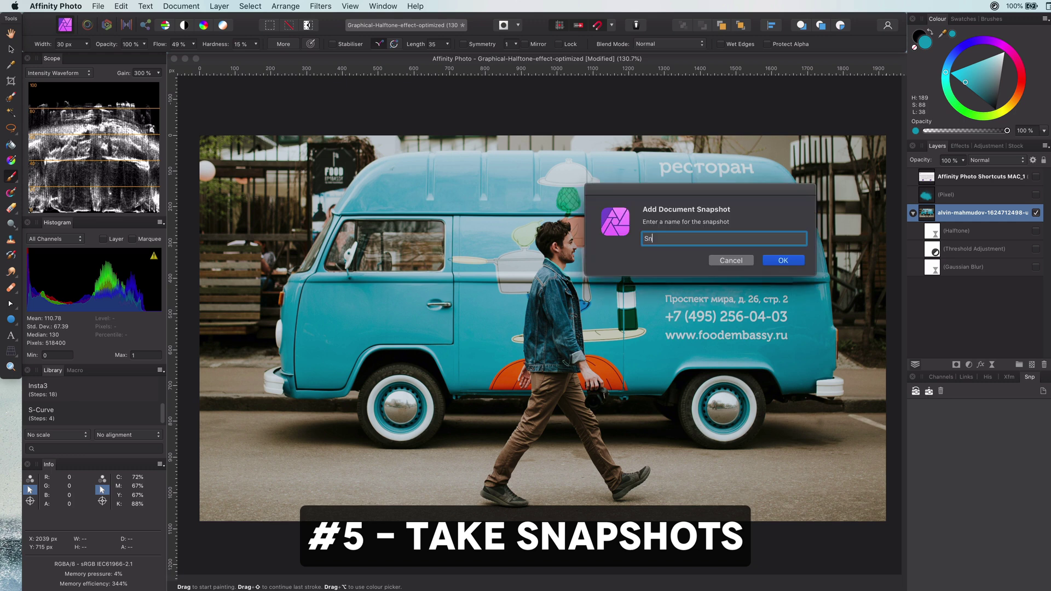
text(apshot 1)
key(Return)
Step: Show the Halftone, Threshold and Gaussian Blur layers, then save that as 'Snapshot 2'
click(1036, 231)
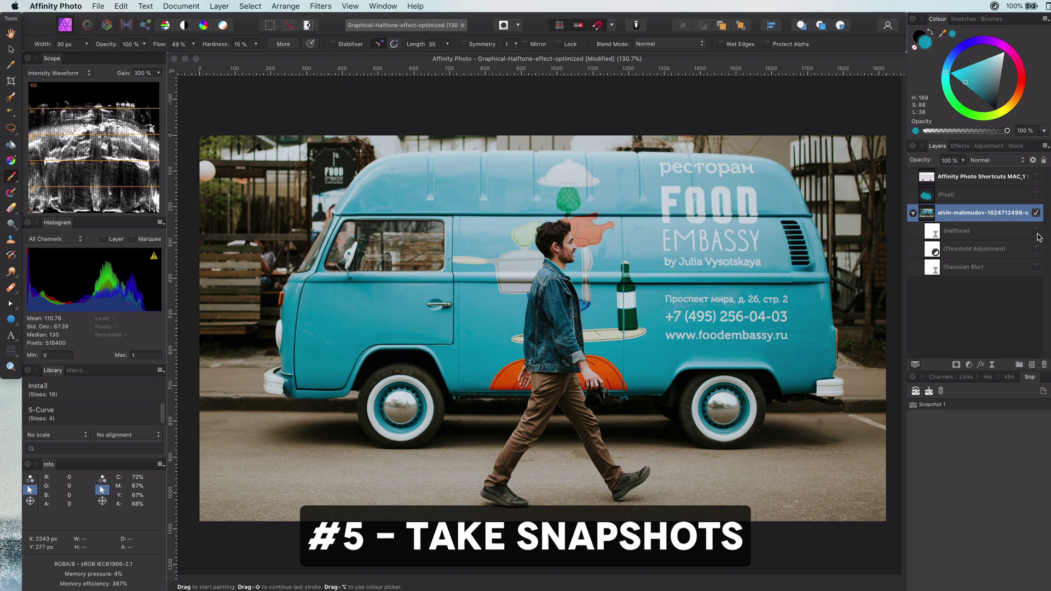
click(1036, 249)
click(1036, 267)
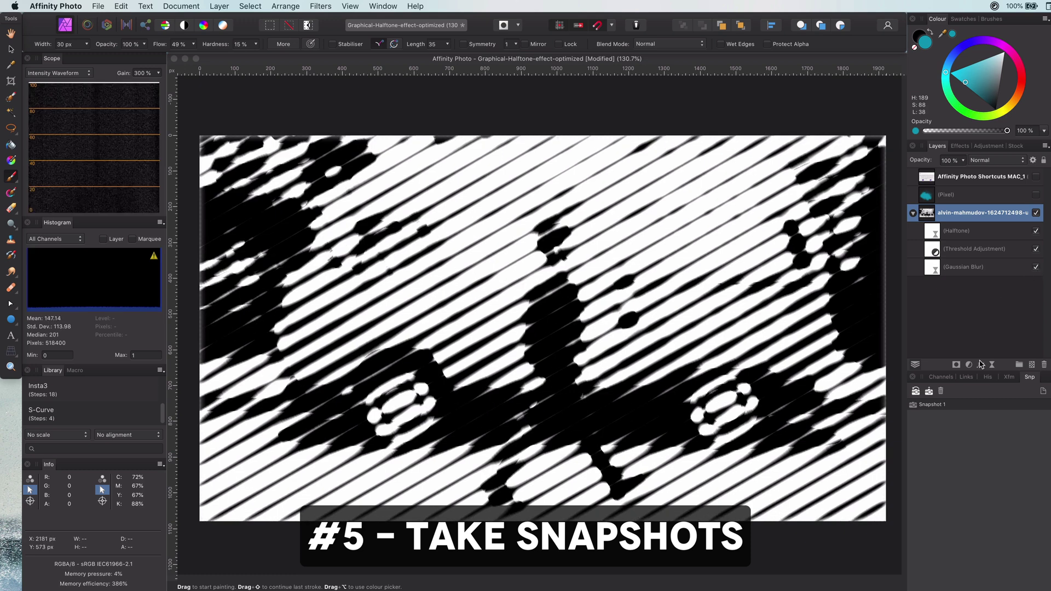
click(929, 392)
text(Sna)
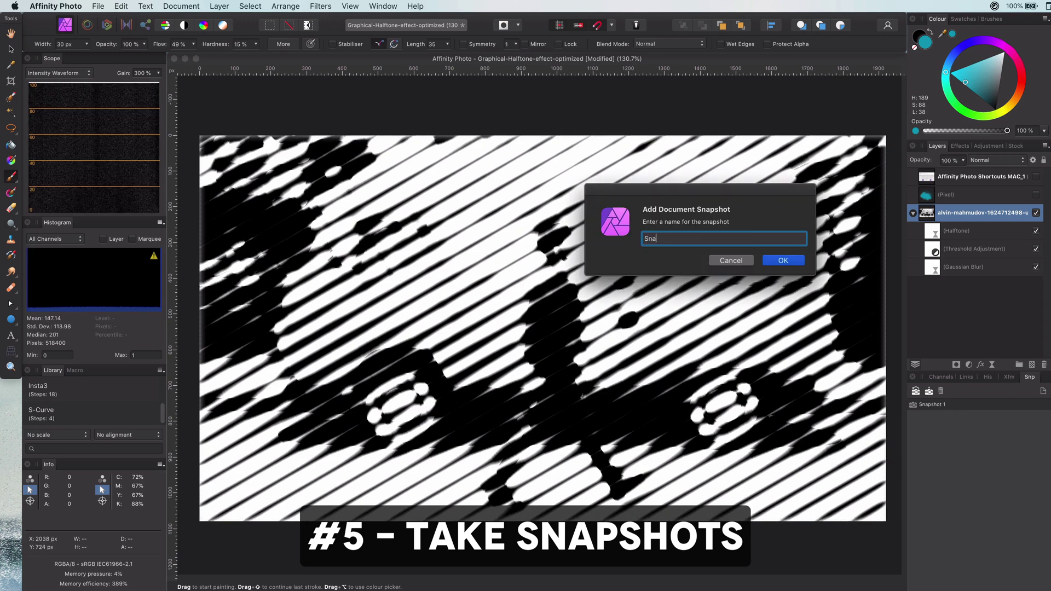
text(pshot 2)
key(Return)
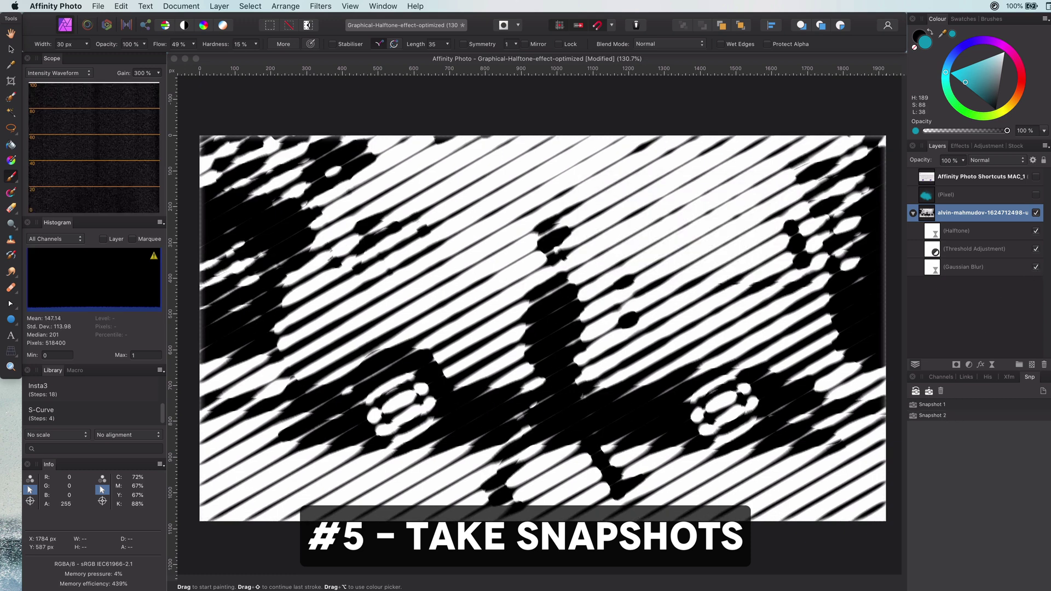
Step: Restore Snapshot 1, then Snapshot 2, then Snapshot 1 again to compare the colour and halftone looks
click(933, 407)
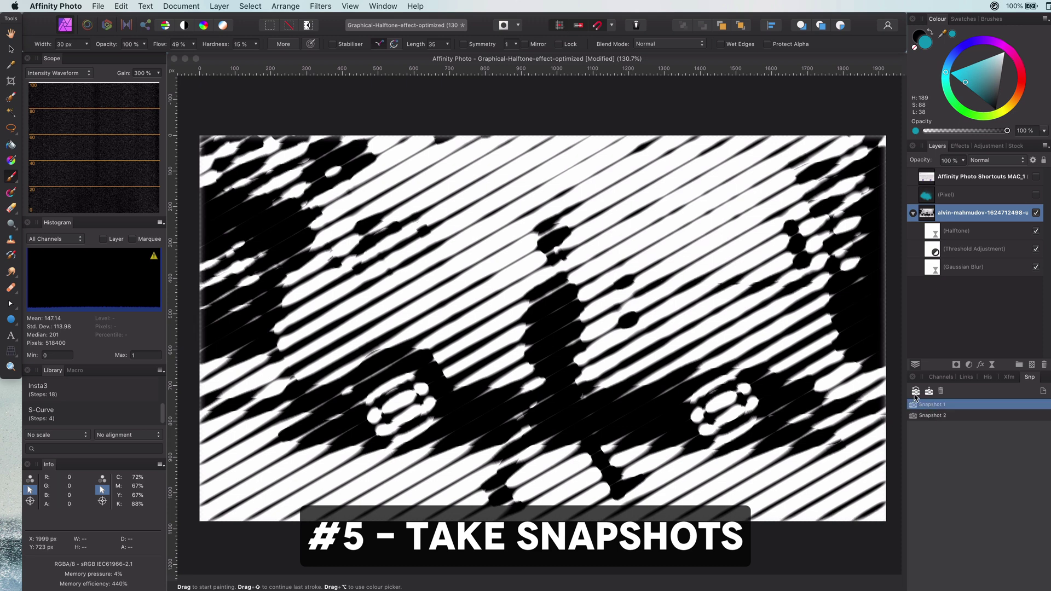
click(916, 392)
click(924, 415)
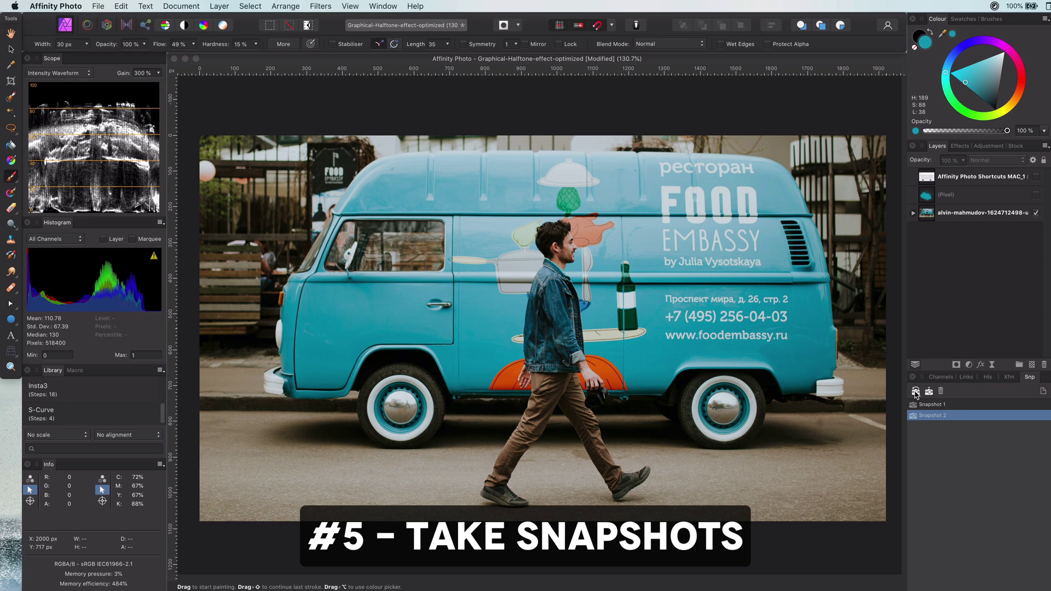
click(915, 392)
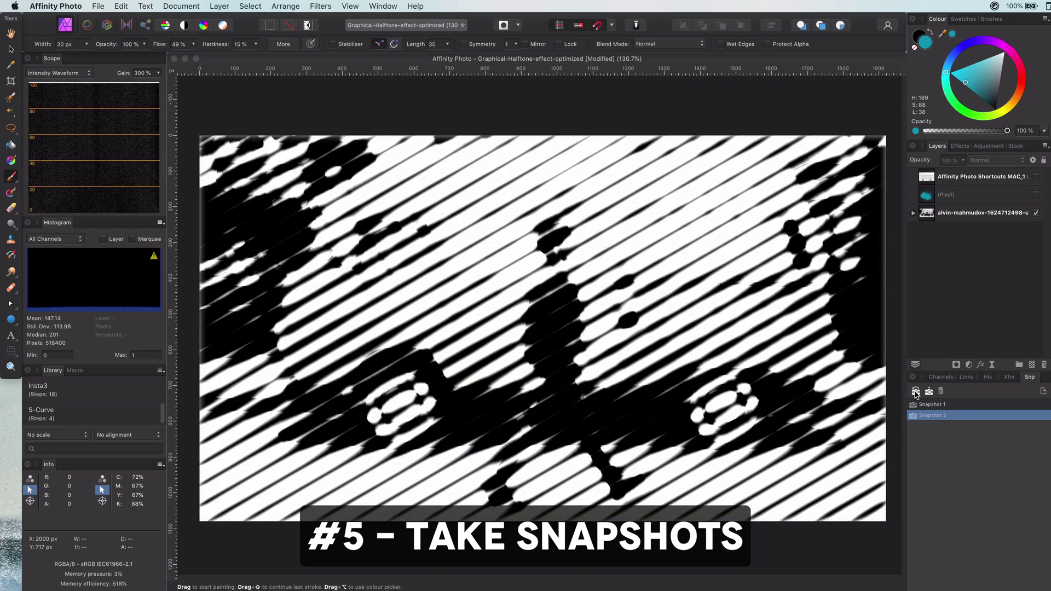
click(916, 394)
click(925, 405)
click(916, 392)
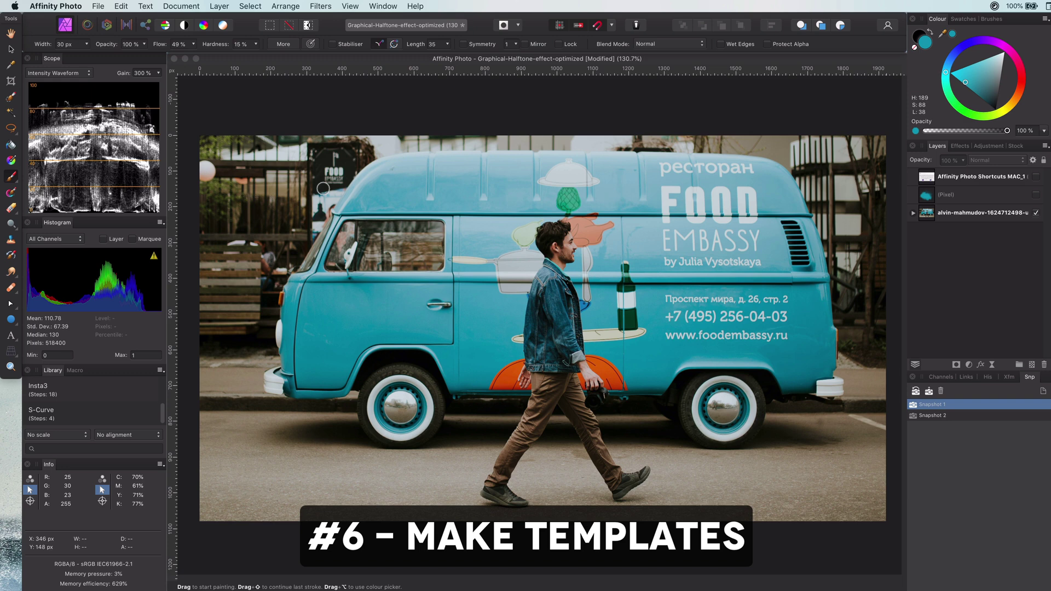
Step: Create a new untitled document from the saved Graphical-YT-Cover template
key(super+n)
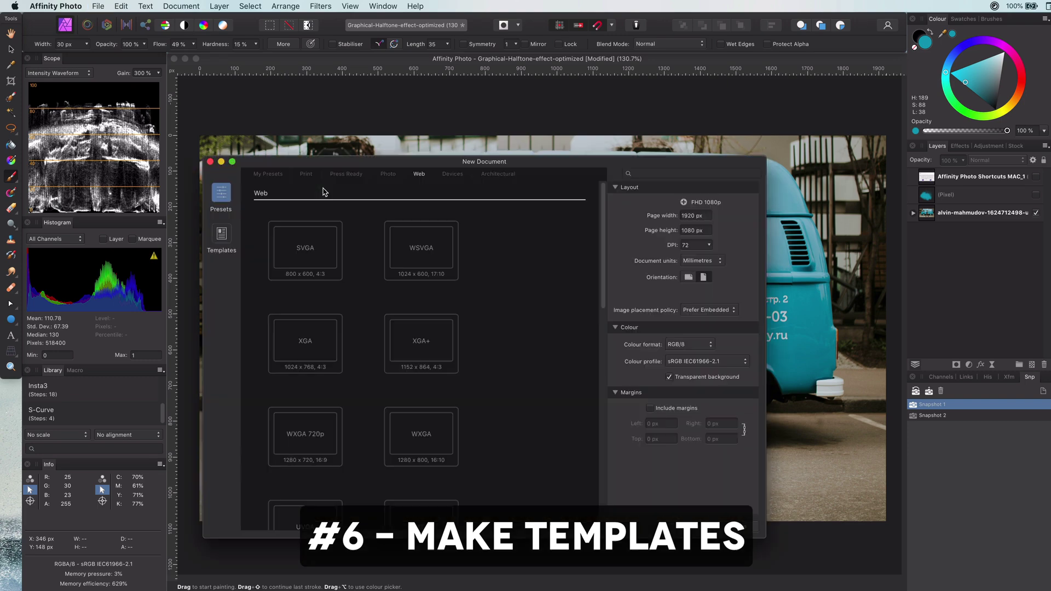
click(213, 236)
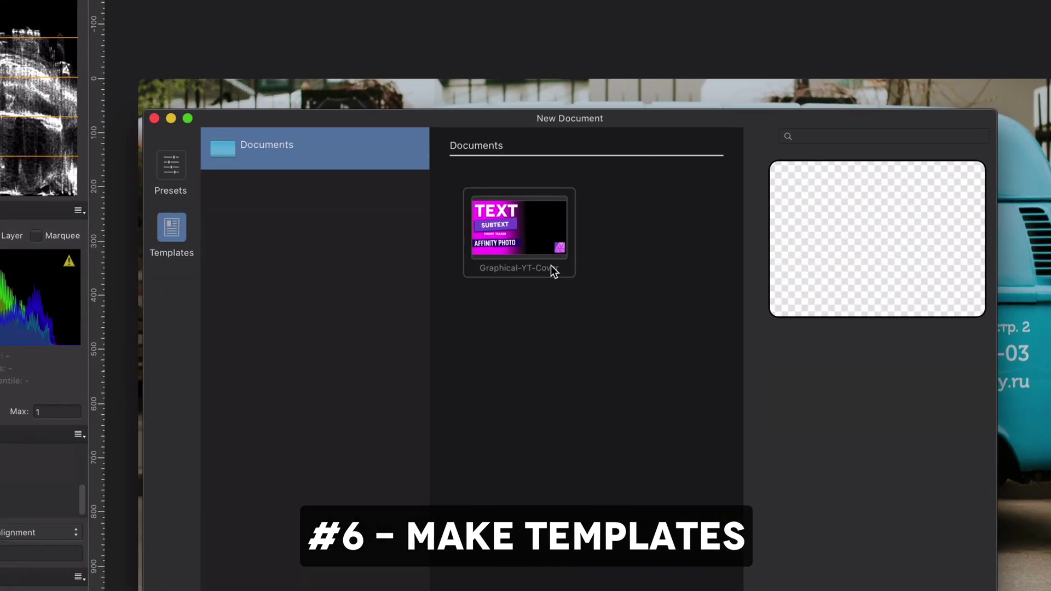
click(514, 248)
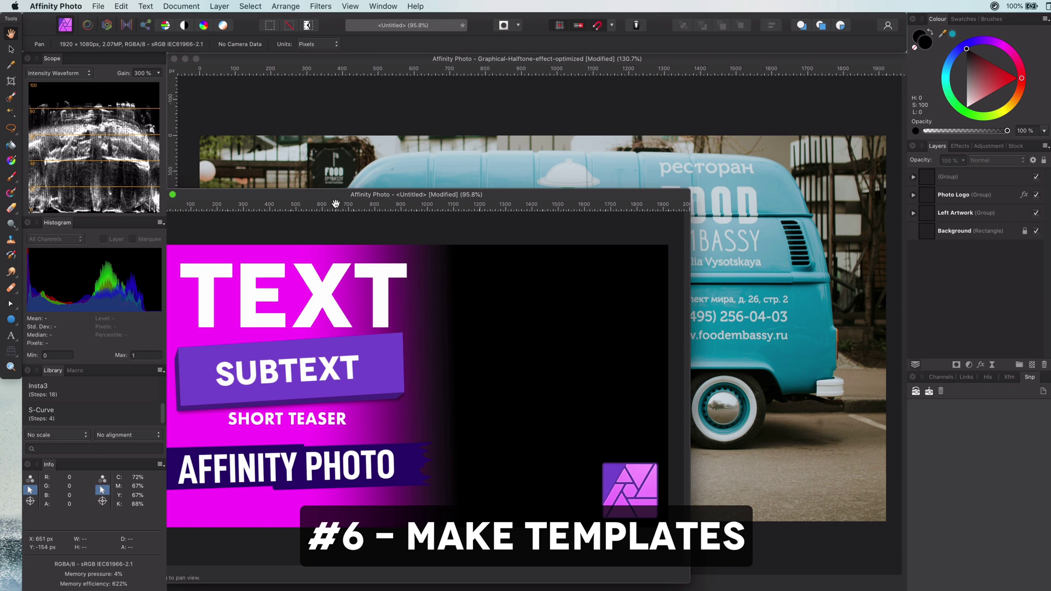
Step: Discard the untitled template cover document without saving, returning to the colour food van photo
drag(335, 199, 434, 138)
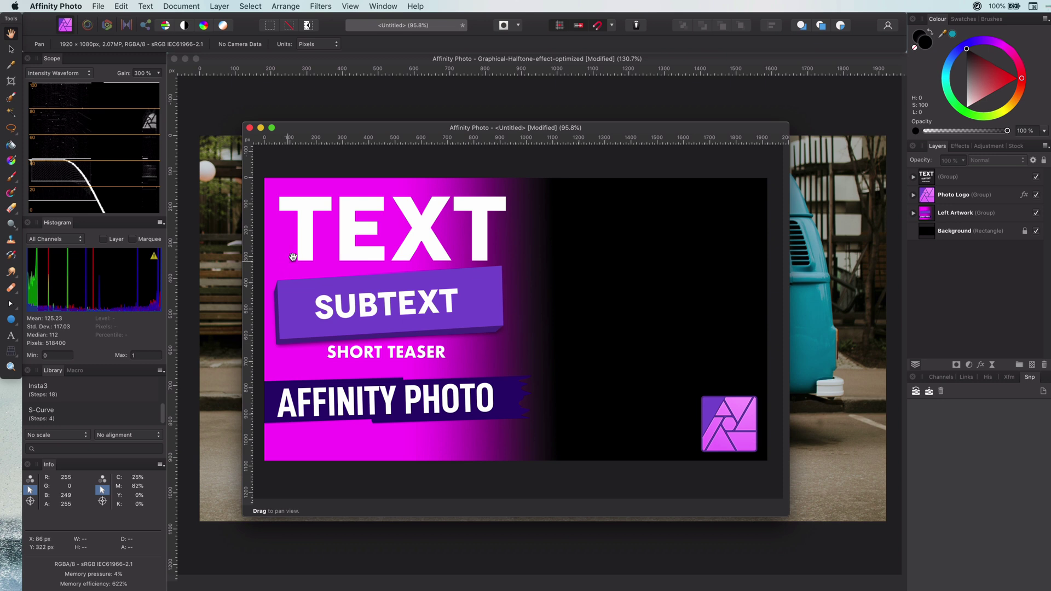
click(250, 127)
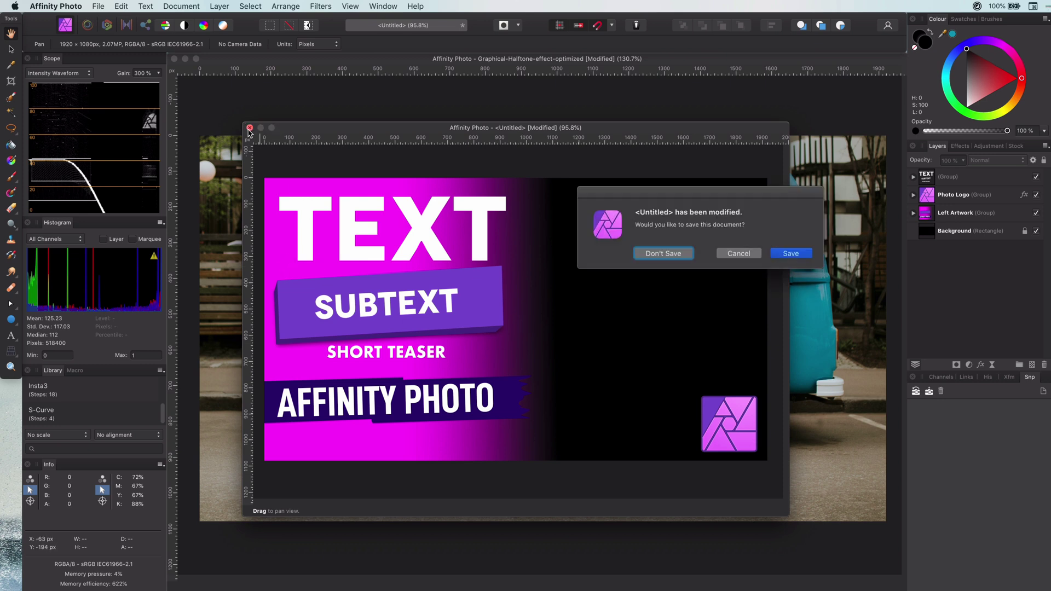
click(656, 253)
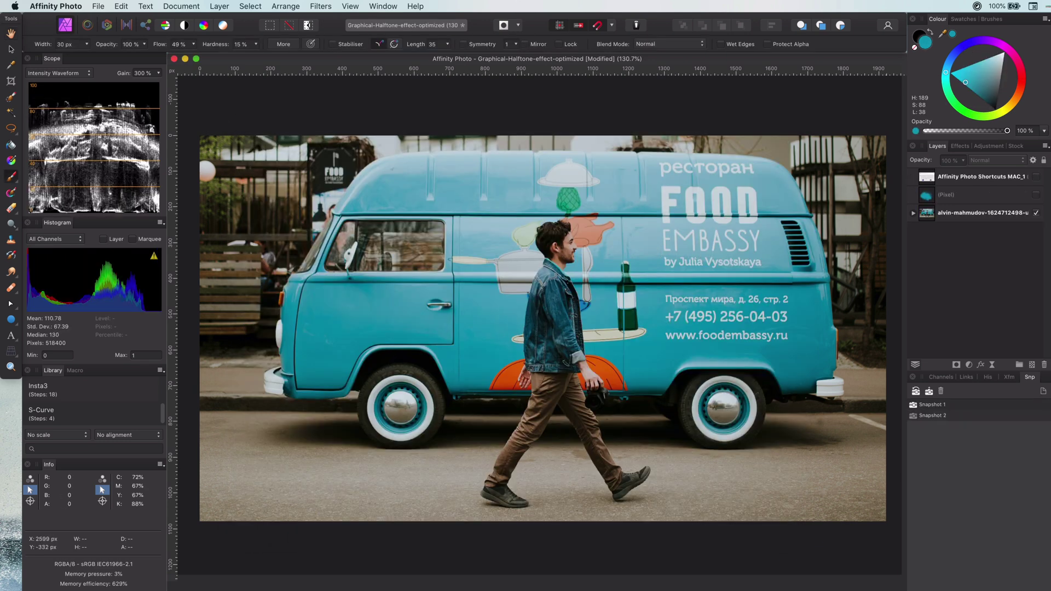